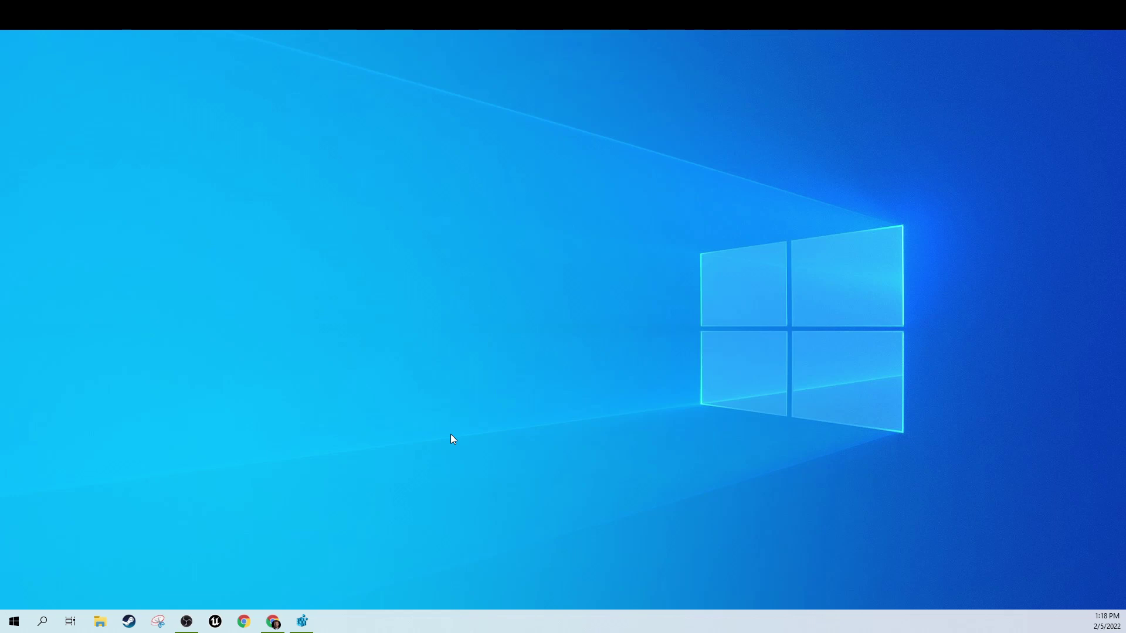
# Look through the taskbar context menu and the taskbar settings page, then close it.
pyautogui.rightClick(440, 617)
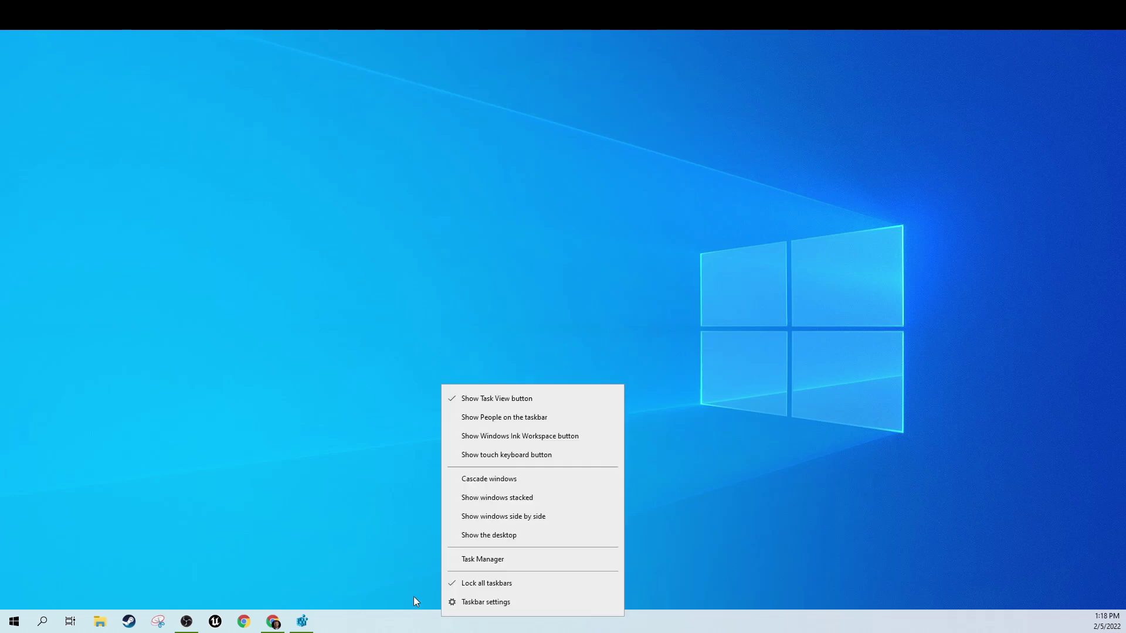
pyautogui.click(414, 595)
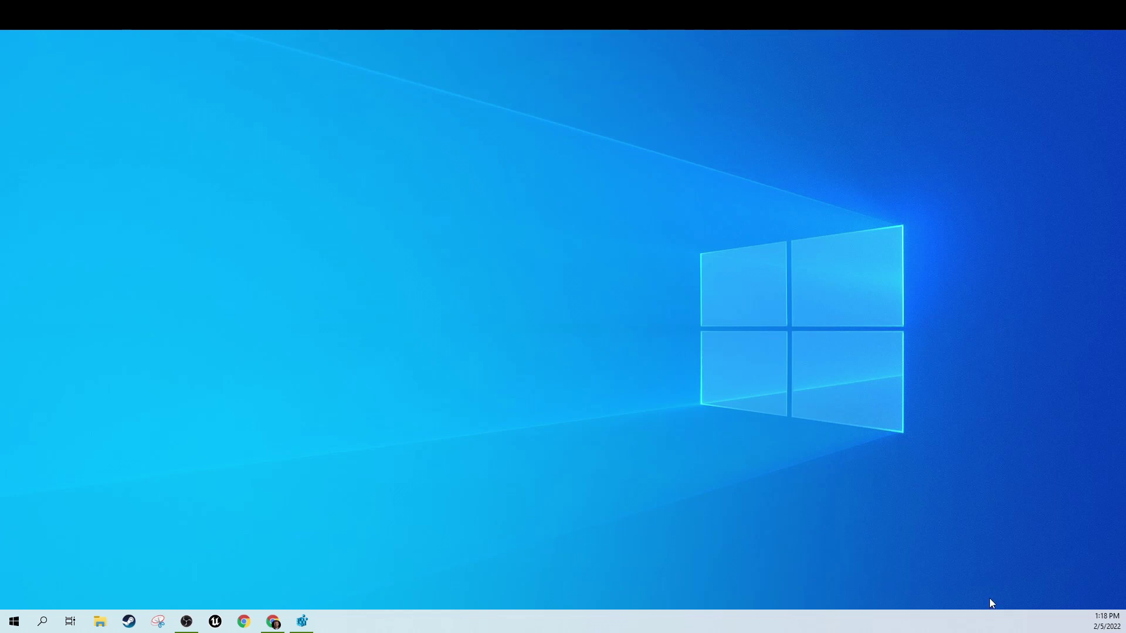
pyautogui.rightClick(855, 622)
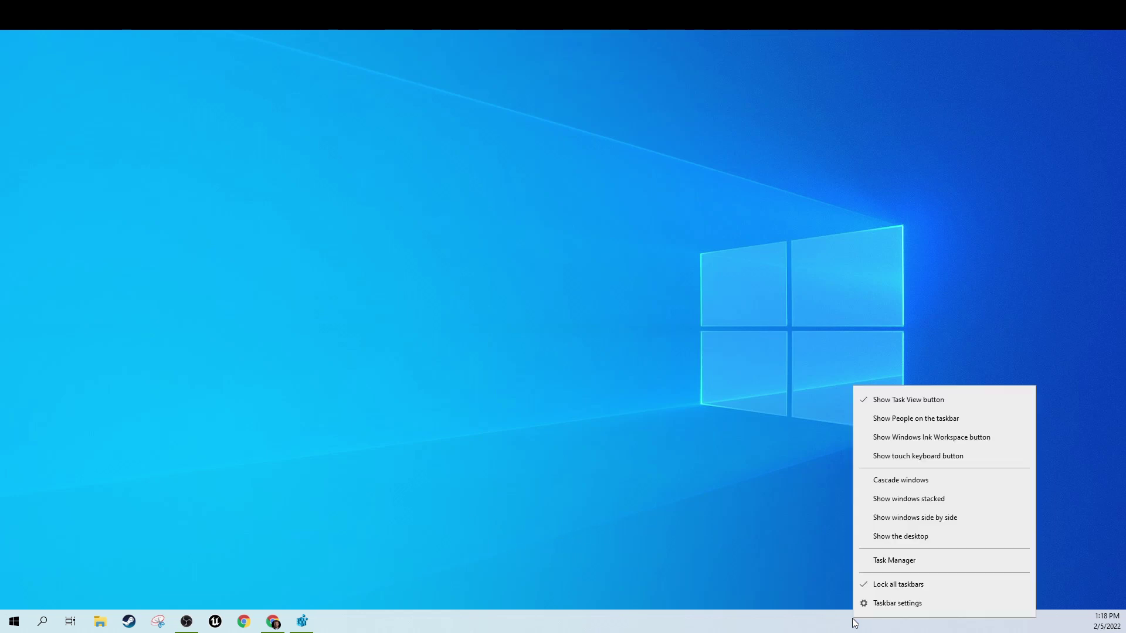
pyautogui.click(913, 597)
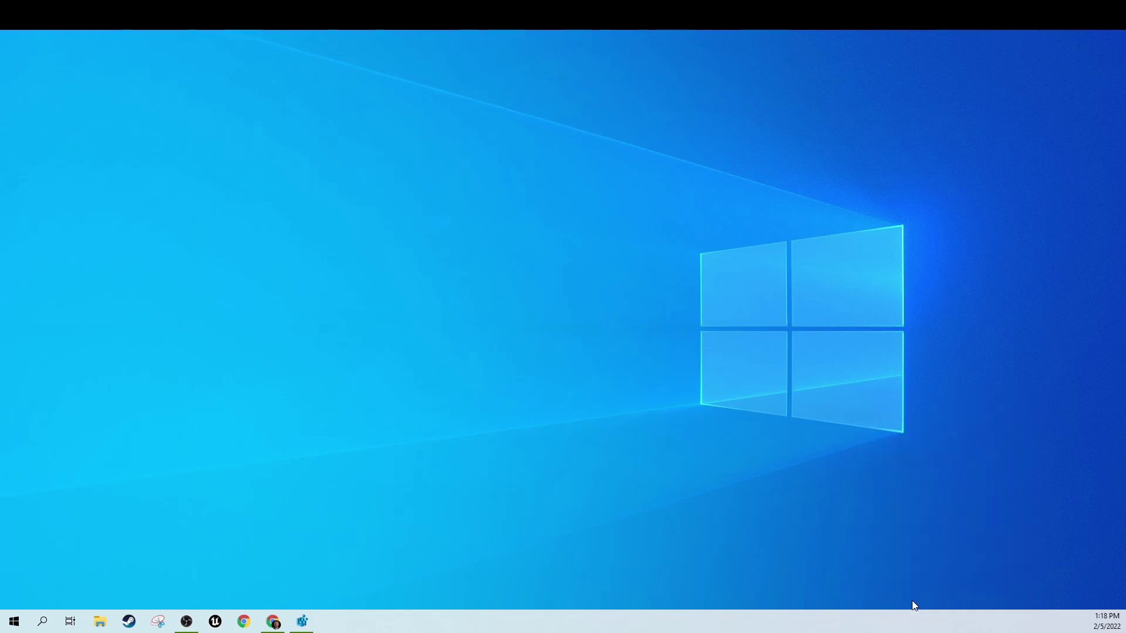
pyautogui.scroll(-5, 460, 309)
pyautogui.scroll(-15, 461, 309)
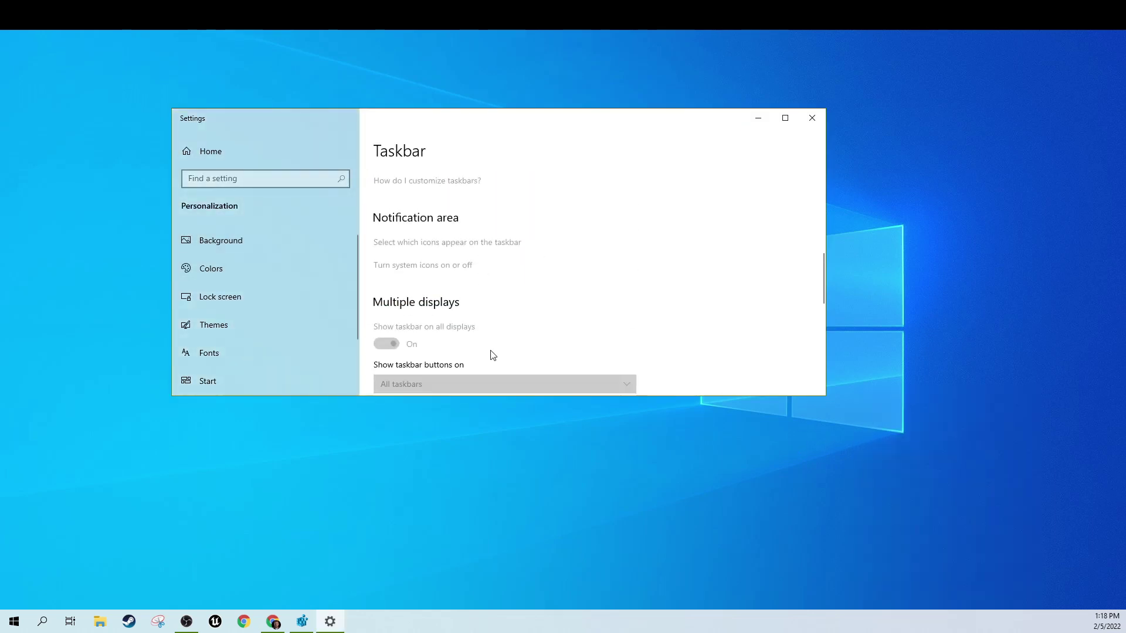
pyautogui.click(813, 118)
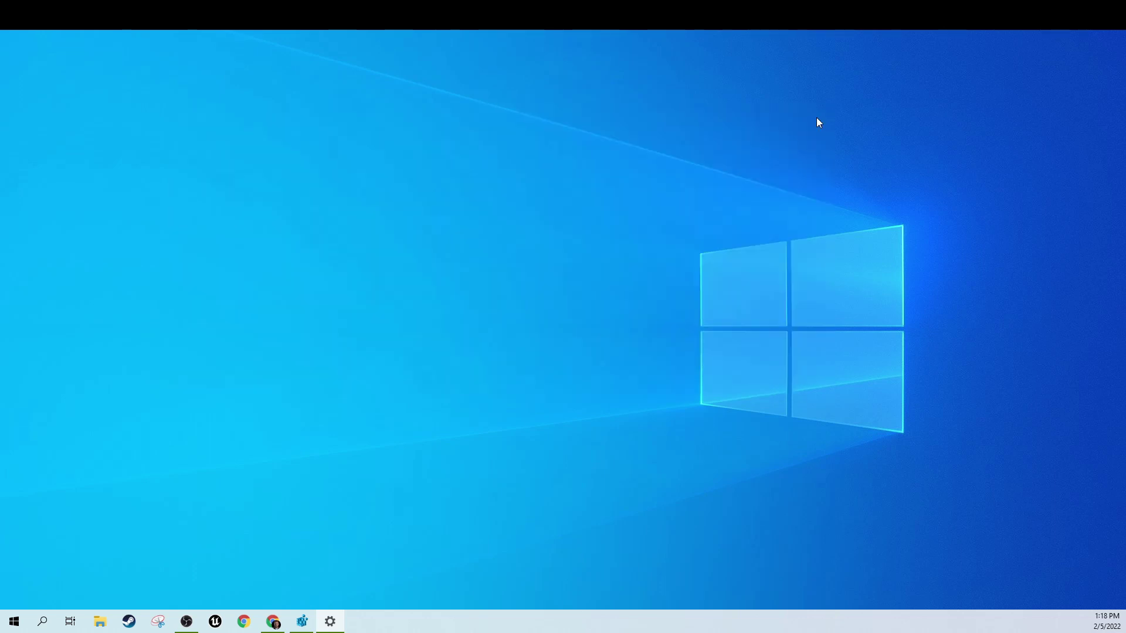
# Browse the Start menu app list and desktop context menu without making changes.
pyautogui.click(14, 621)
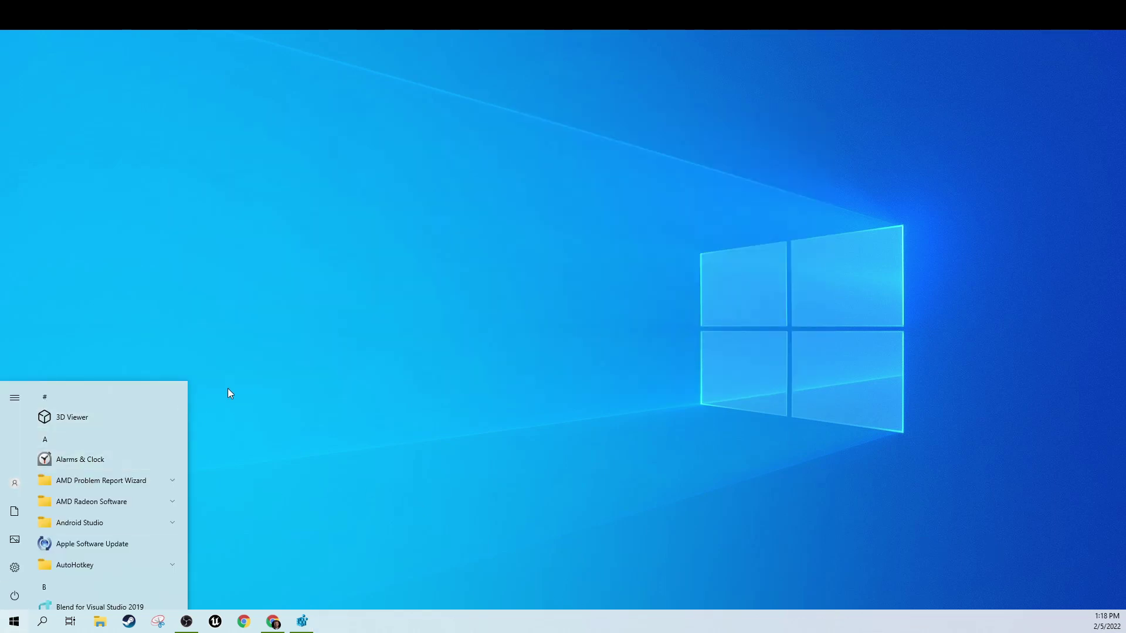
pyautogui.click(227, 388)
pyautogui.rightClick(227, 389)
pyautogui.click(117, 472)
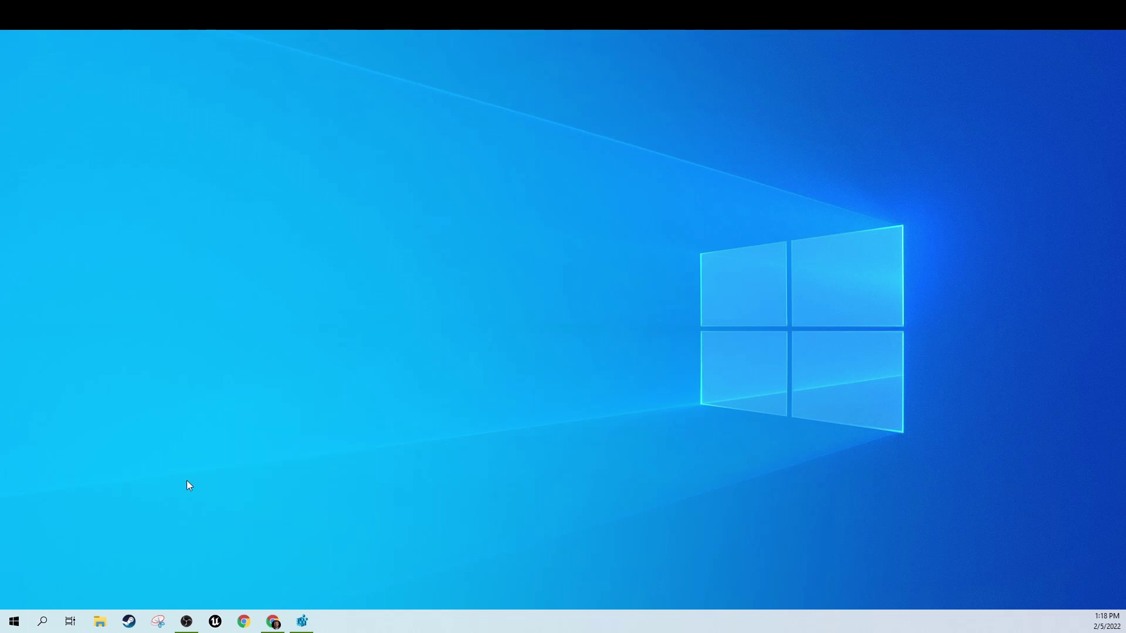
pyautogui.click(15, 622)
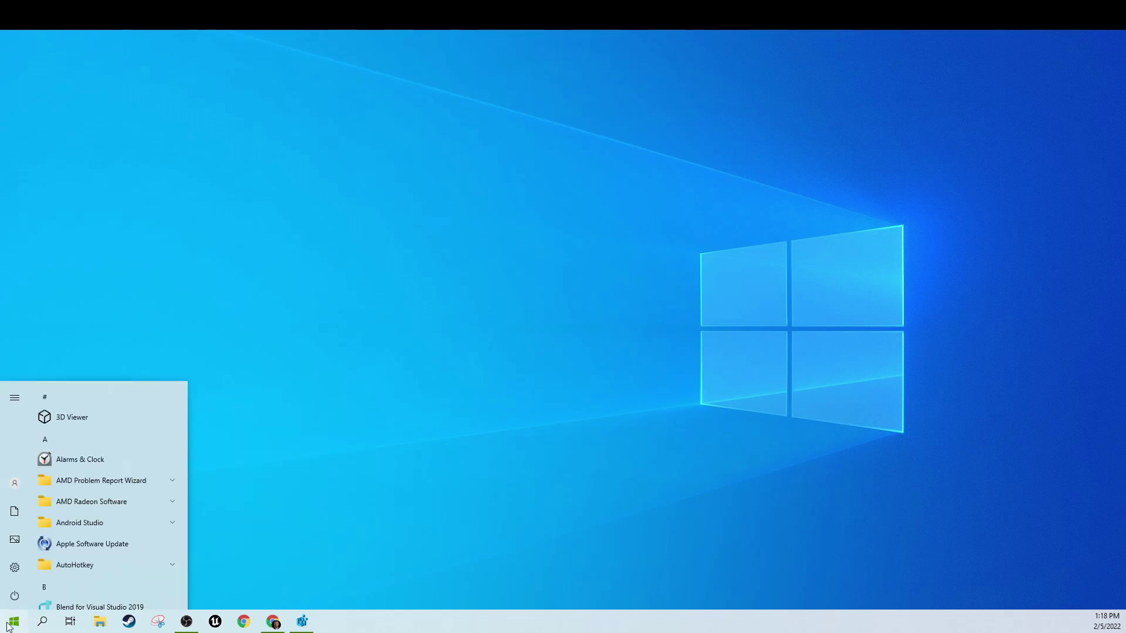
pyautogui.click(353, 457)
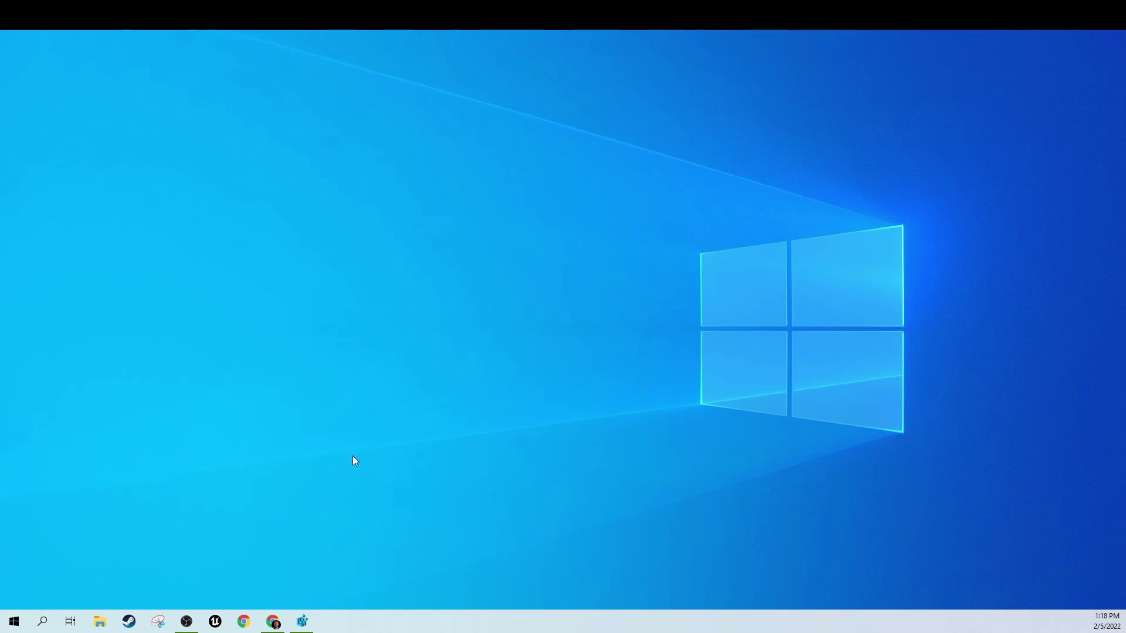
# Launch Task Manager from the taskbar and review the Dropbox, iTunesHelper and Steam startup entries.
pyautogui.rightClick(467, 626)
pyautogui.click(502, 567)
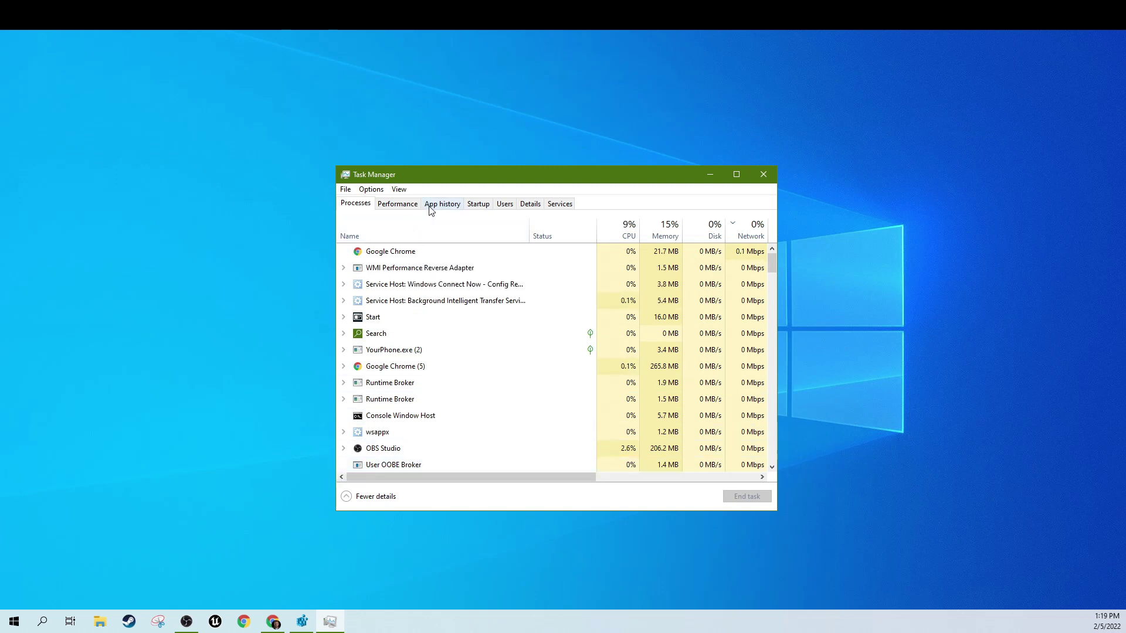
pyautogui.click(475, 207)
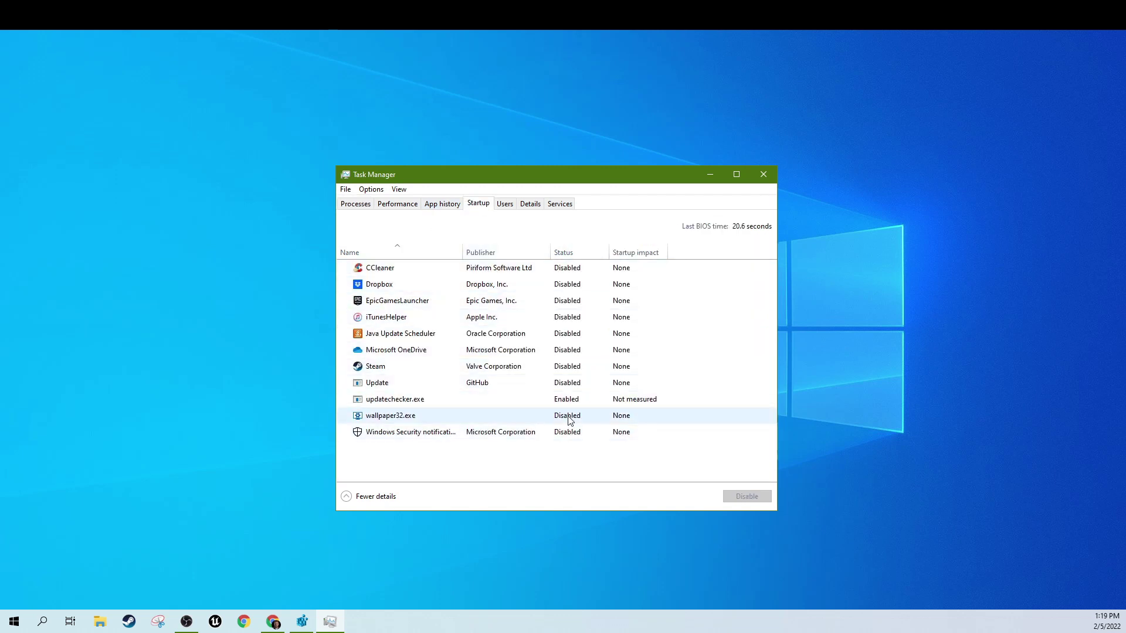
pyautogui.click(576, 284)
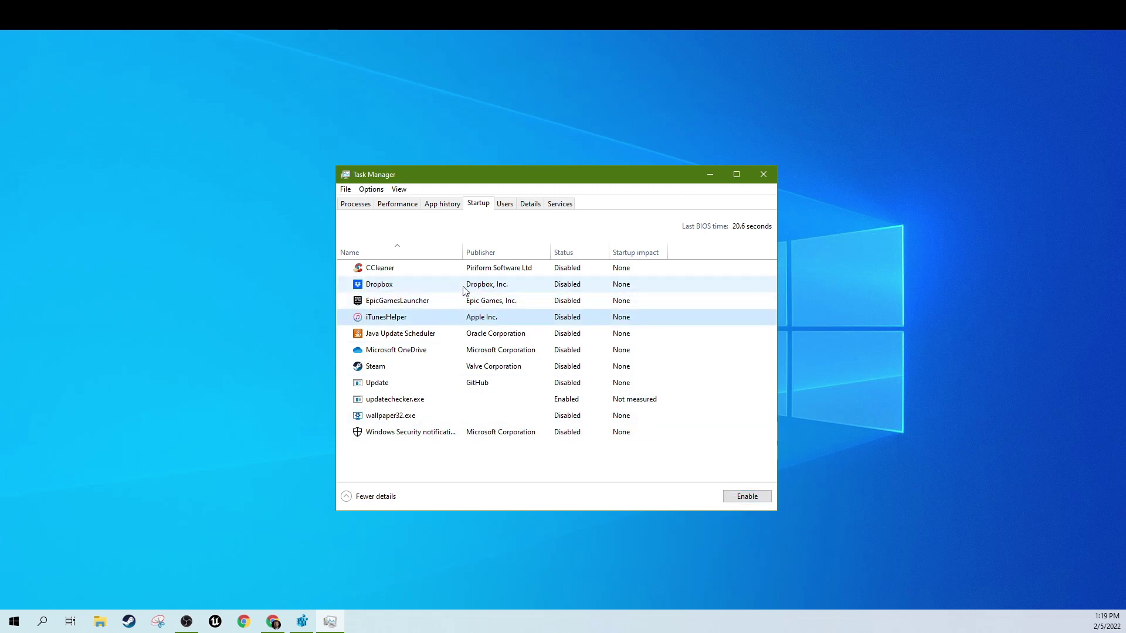
pyautogui.click(451, 318)
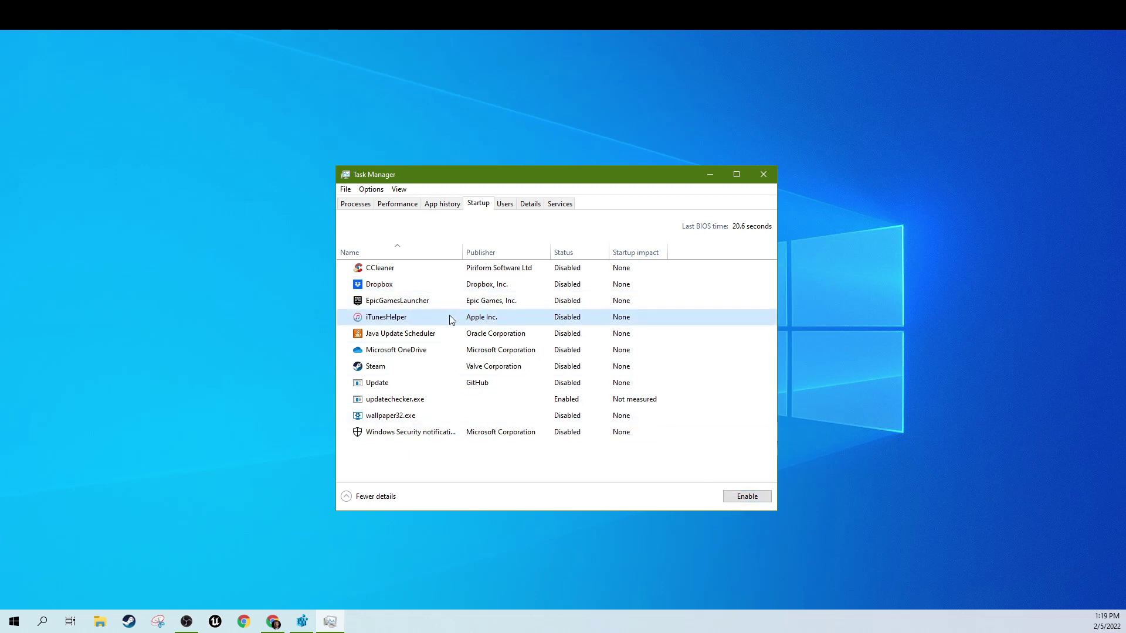
pyautogui.click(480, 370)
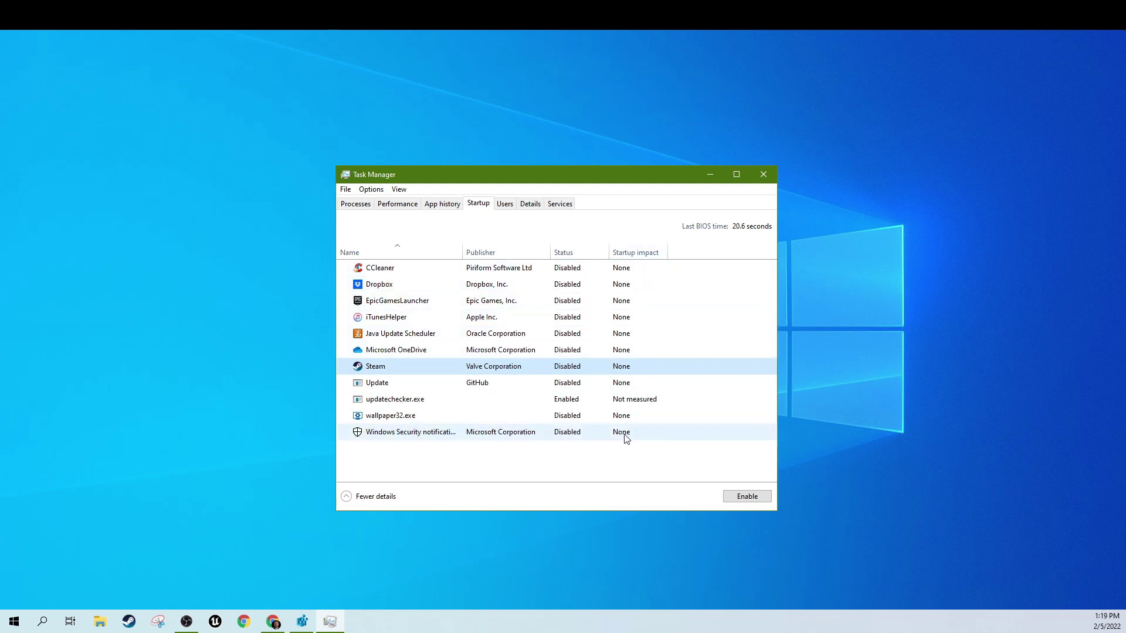
# Disable updatechecker.exe in the Startup list so no startup app remains enabled.
pyautogui.click(470, 403)
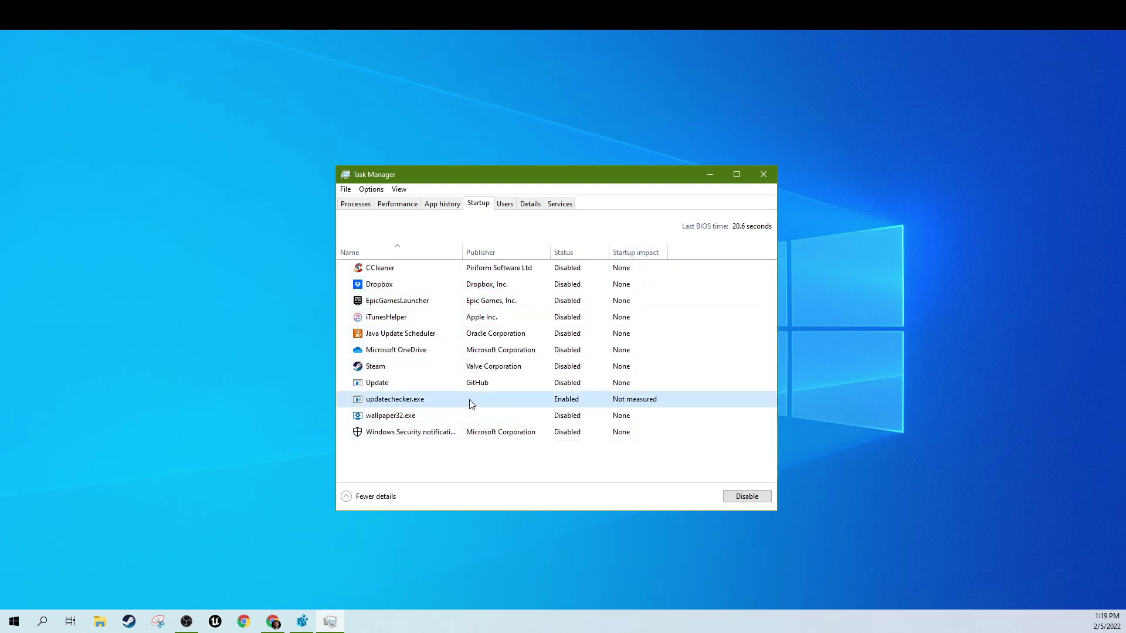
pyautogui.click(747, 496)
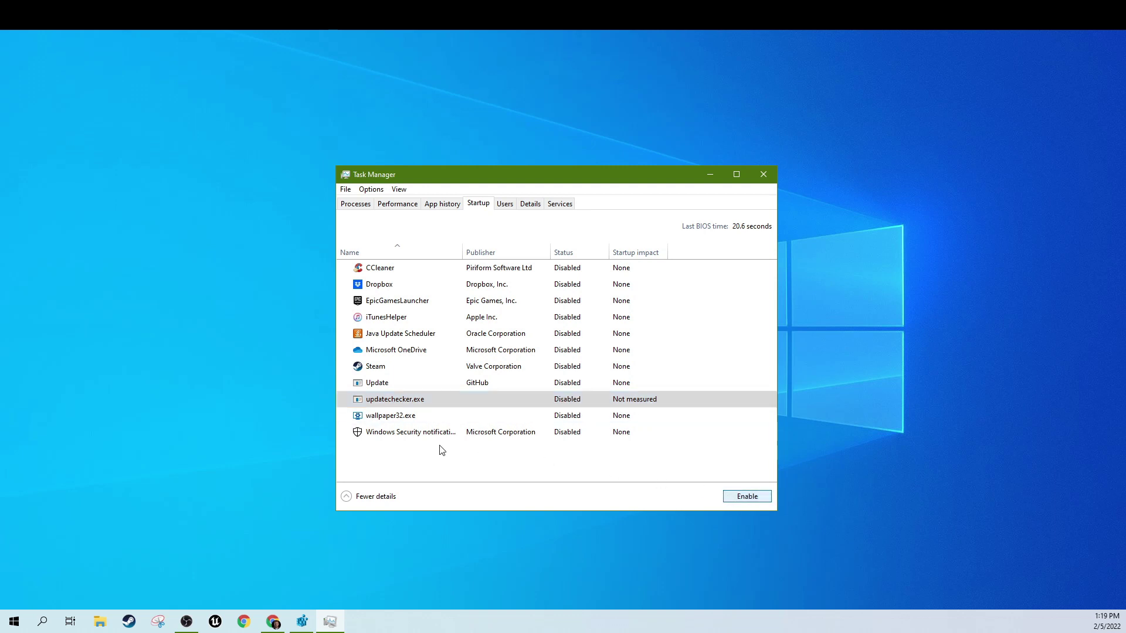
pyautogui.rightClick(409, 403)
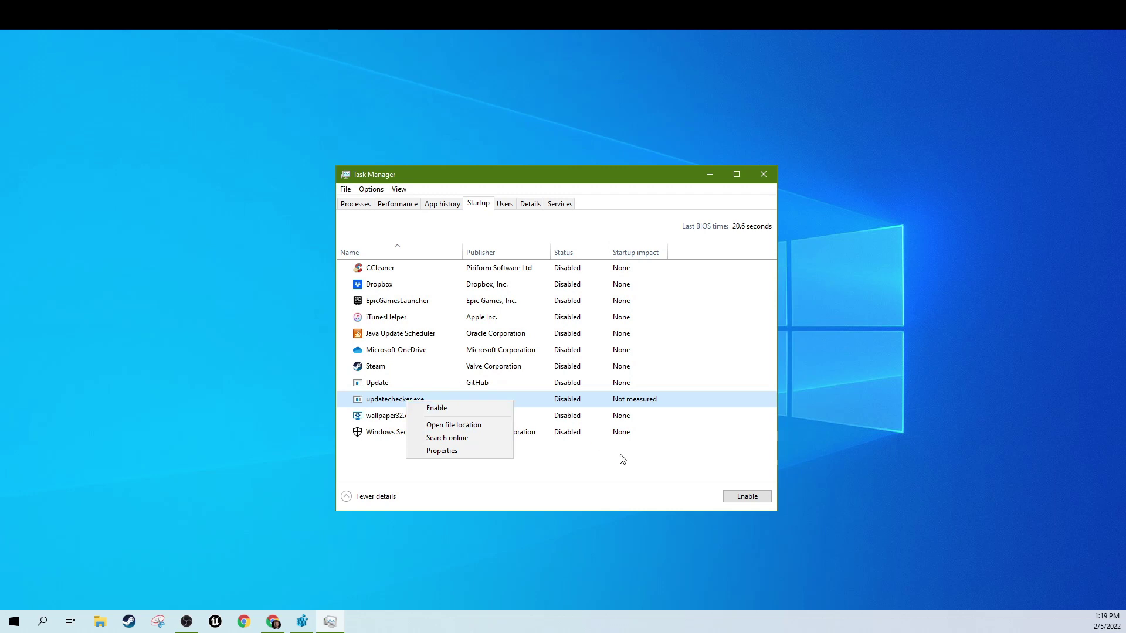
pyautogui.click(598, 483)
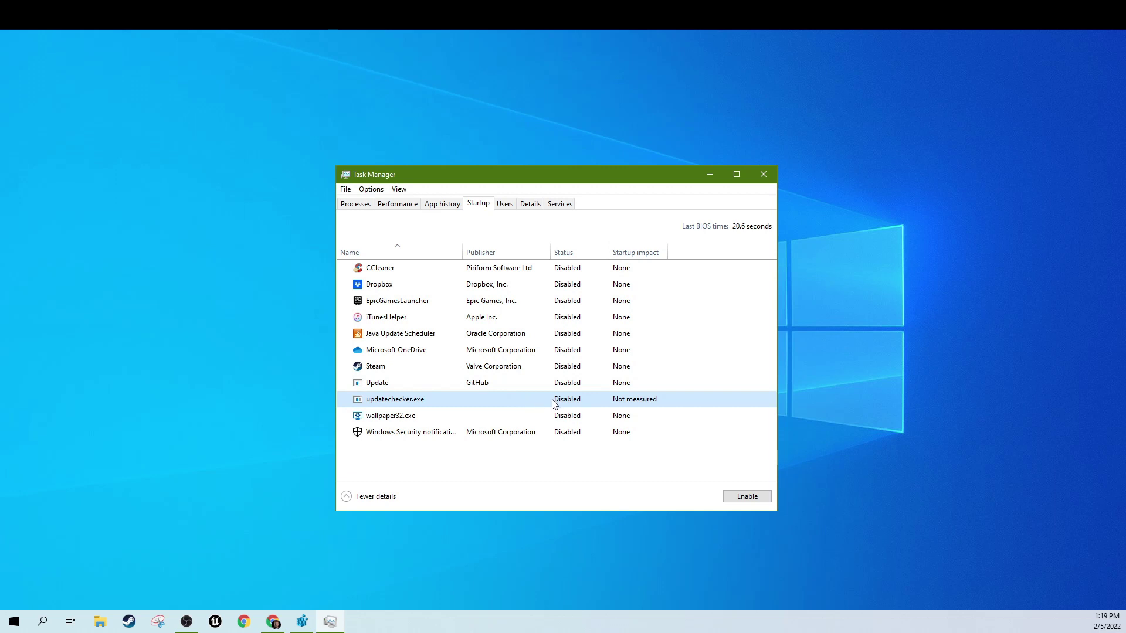
pyautogui.moveTo(623, 406)
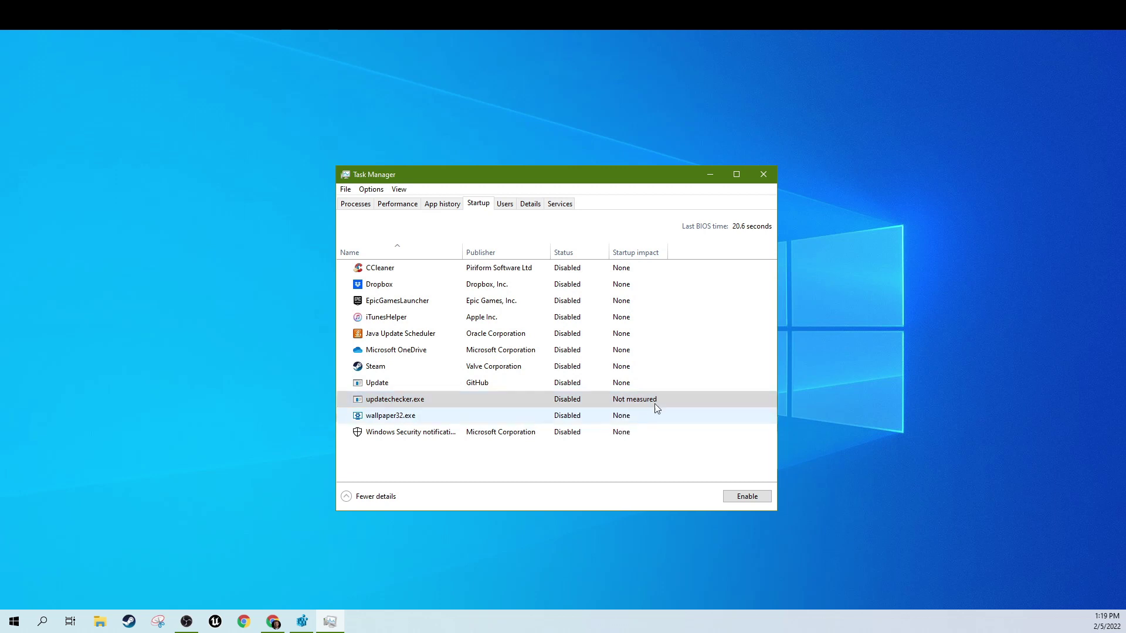
pyautogui.click(498, 538)
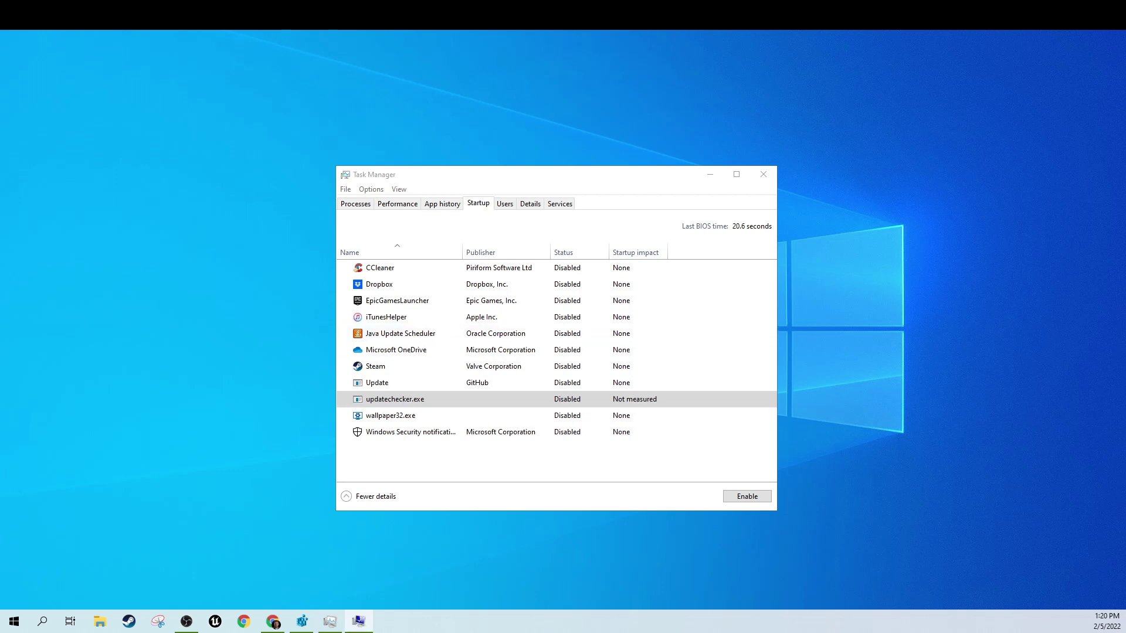
# Position Performance Options beside Task Manager and go to its advanced performance settings.
pyautogui.moveTo(526, 139); pyautogui.dragTo(308, 139)
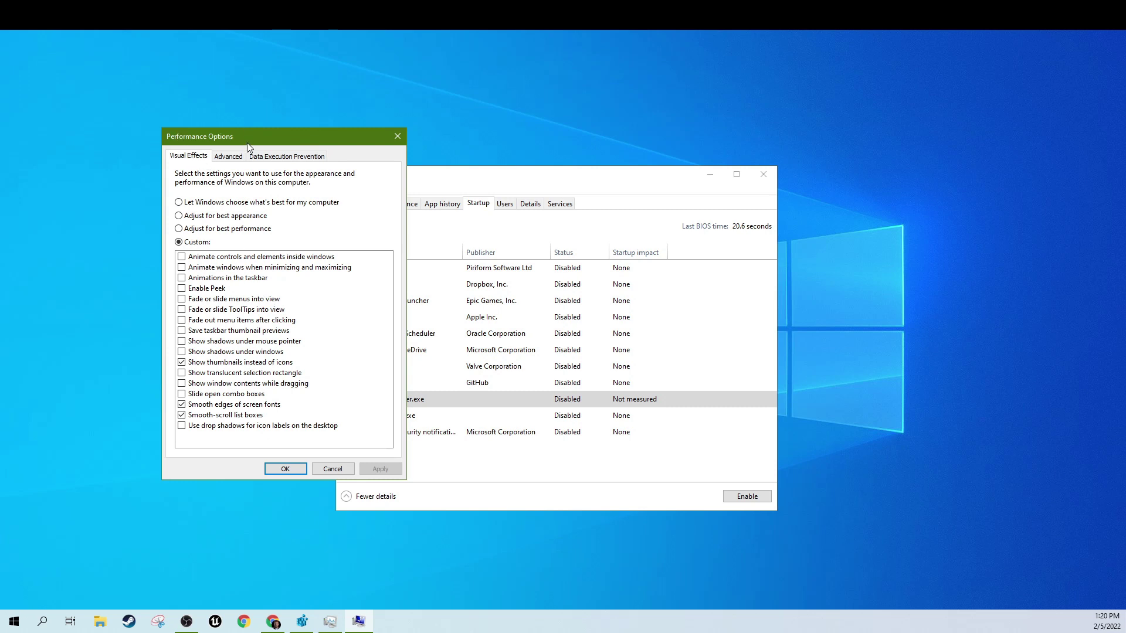
pyautogui.moveTo(252, 140); pyautogui.dragTo(254, 137)
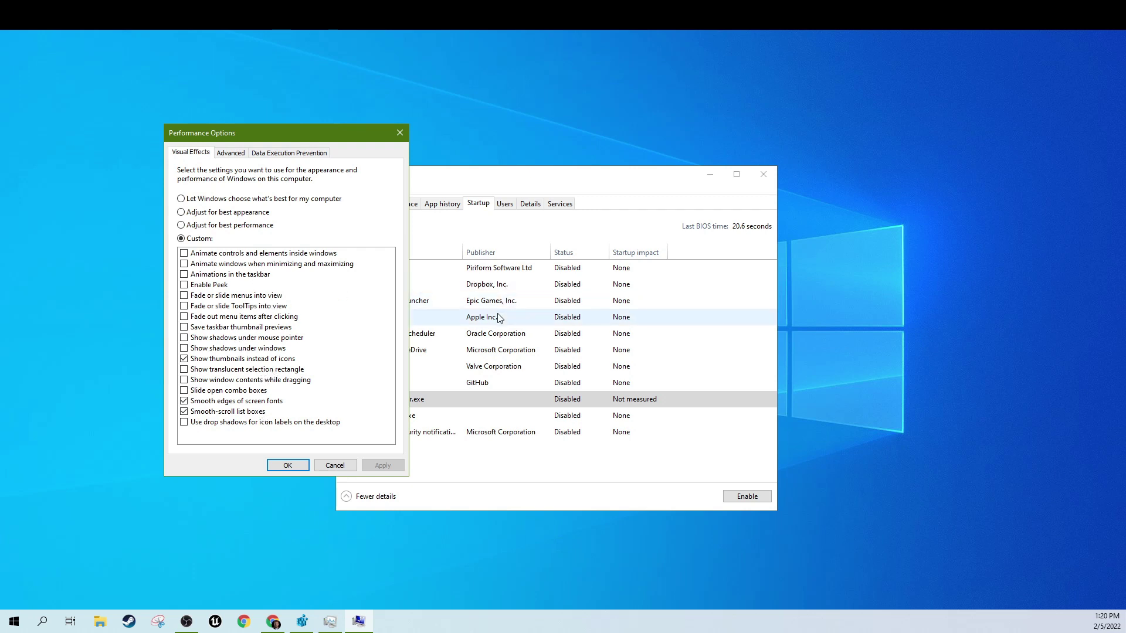
pyautogui.moveTo(258, 132)
pyautogui.mouseDown()
pyautogui.moveTo(365, 119)
pyautogui.moveTo(465, 46)
pyautogui.moveTo(566, 88)
pyautogui.moveTo(259, 88)
pyautogui.moveTo(244, 178)
pyautogui.moveTo(237, 126)
pyautogui.mouseUp()
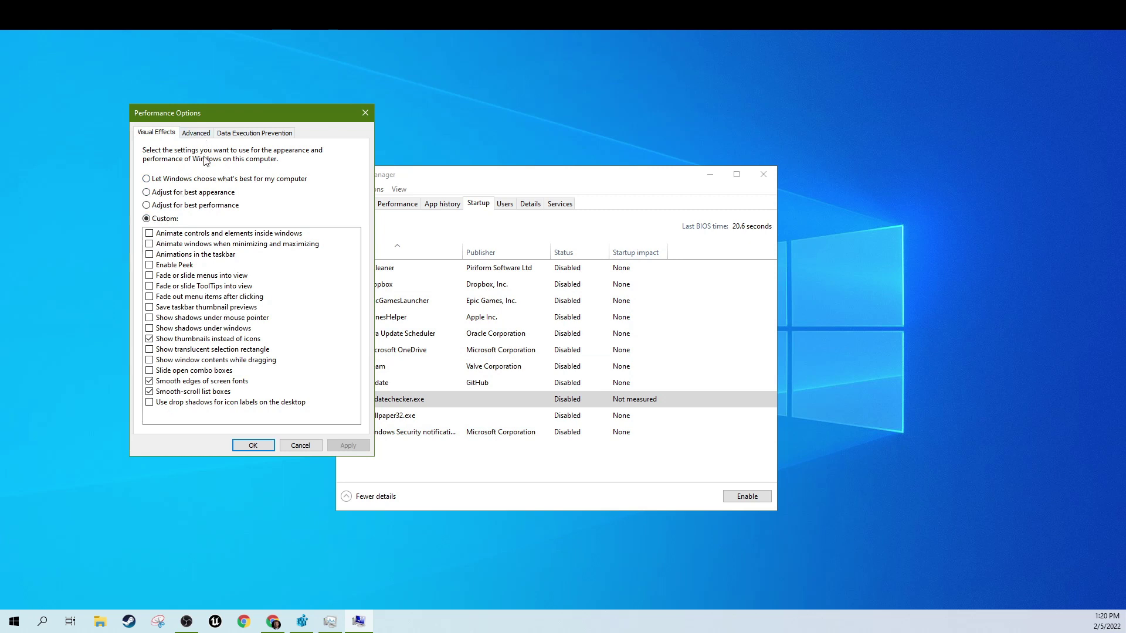
pyautogui.click(197, 135)
# Open Virtual Memory and inspect drive F:'s custom paging file sizes (16000–32000 MB).
pyautogui.click(311, 284)
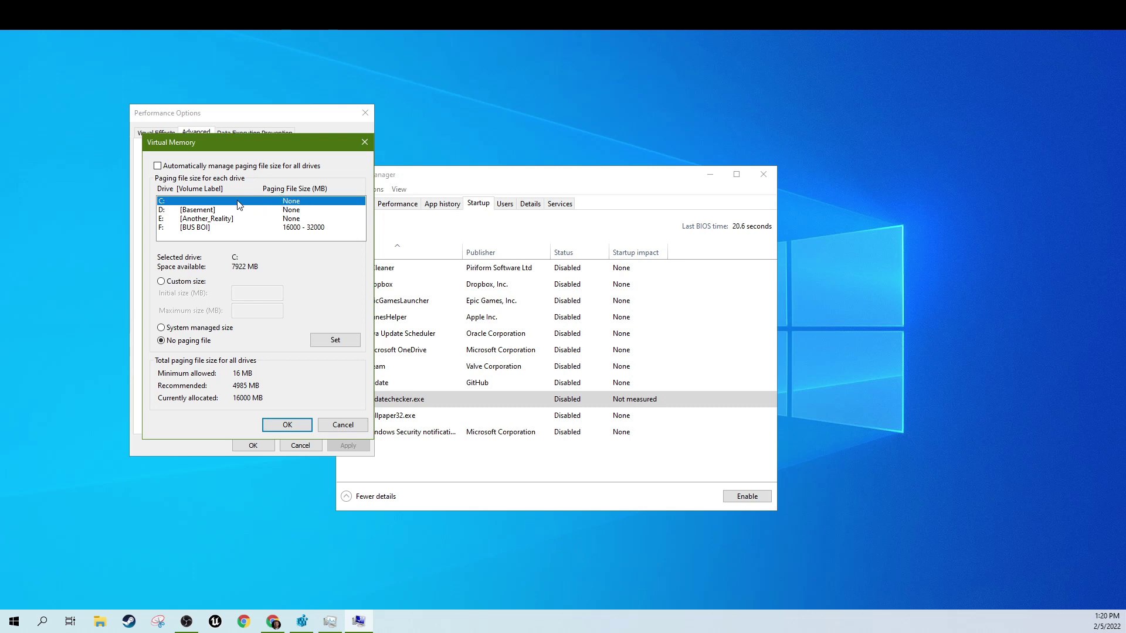
pyautogui.click(226, 229)
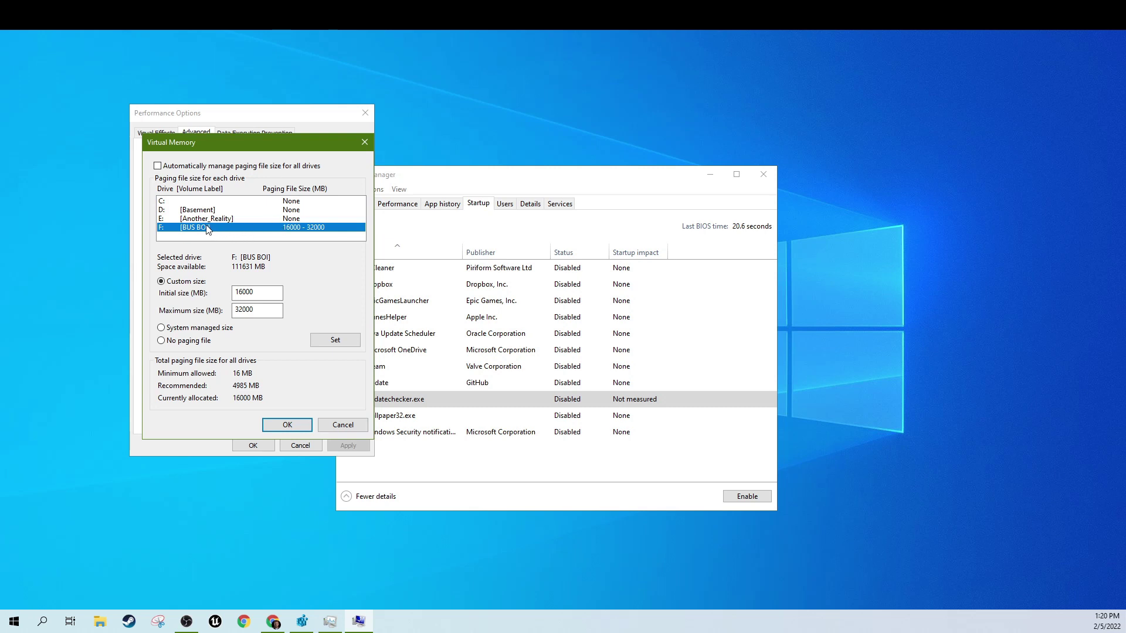
pyautogui.doubleClick(254, 293)
pyautogui.press('Tab')
pyautogui.click(281, 229)
# Compare drive C:'s no-paging-file setting with F:, then close the Virtual Memory dialog.
pyautogui.click(294, 203)
pyautogui.click(287, 229)
pyautogui.click(295, 201)
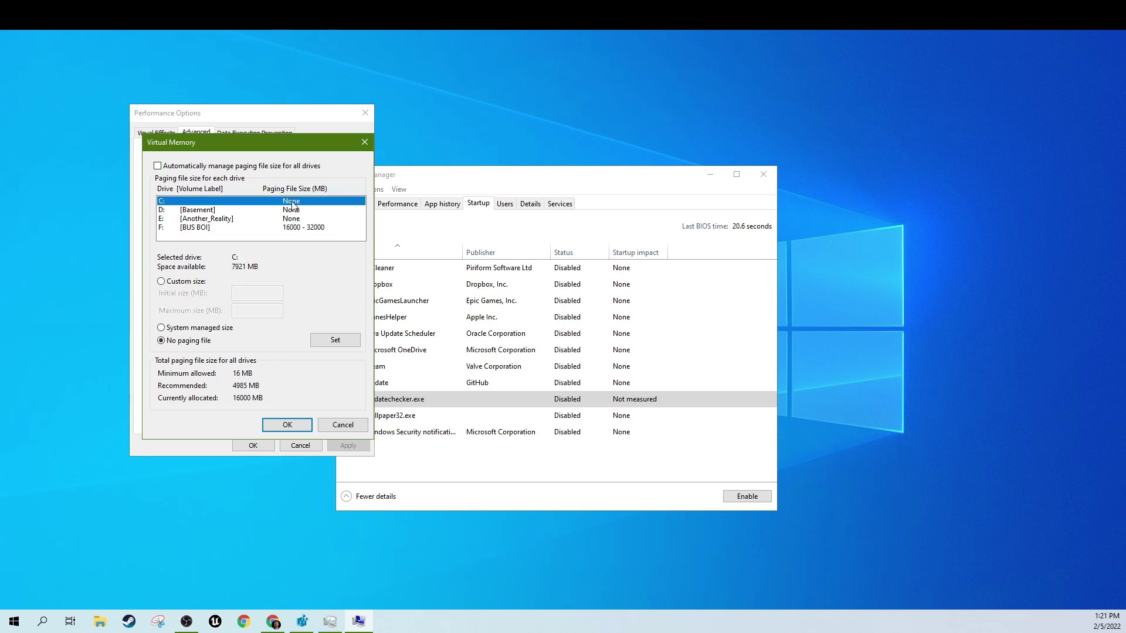
pyautogui.click(276, 228)
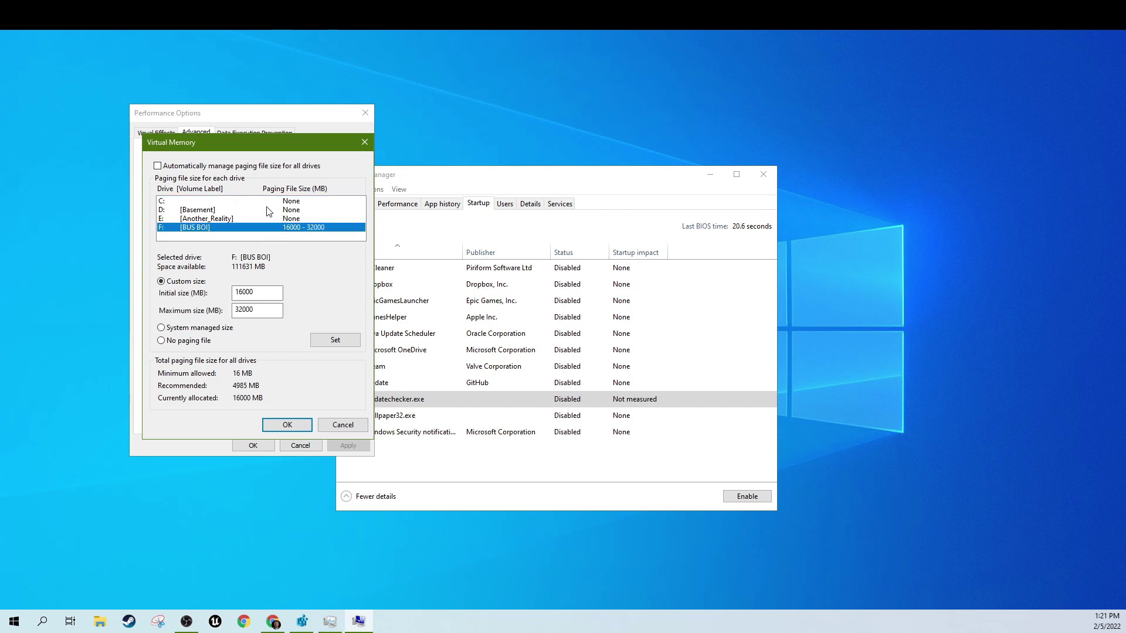
pyautogui.click(267, 203)
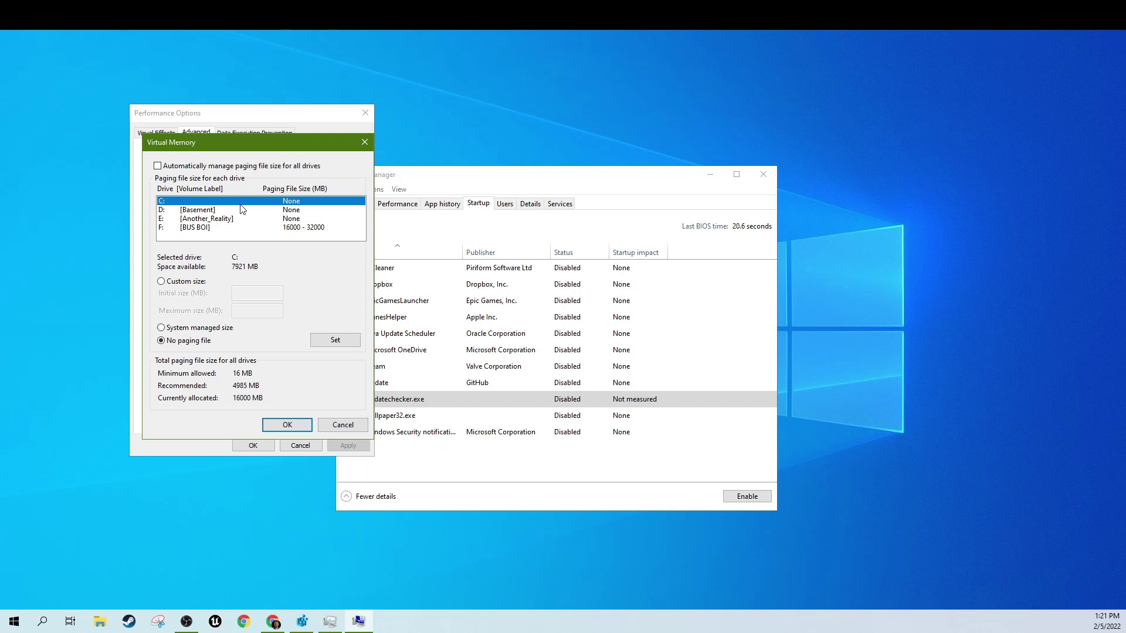
pyautogui.click(228, 228)
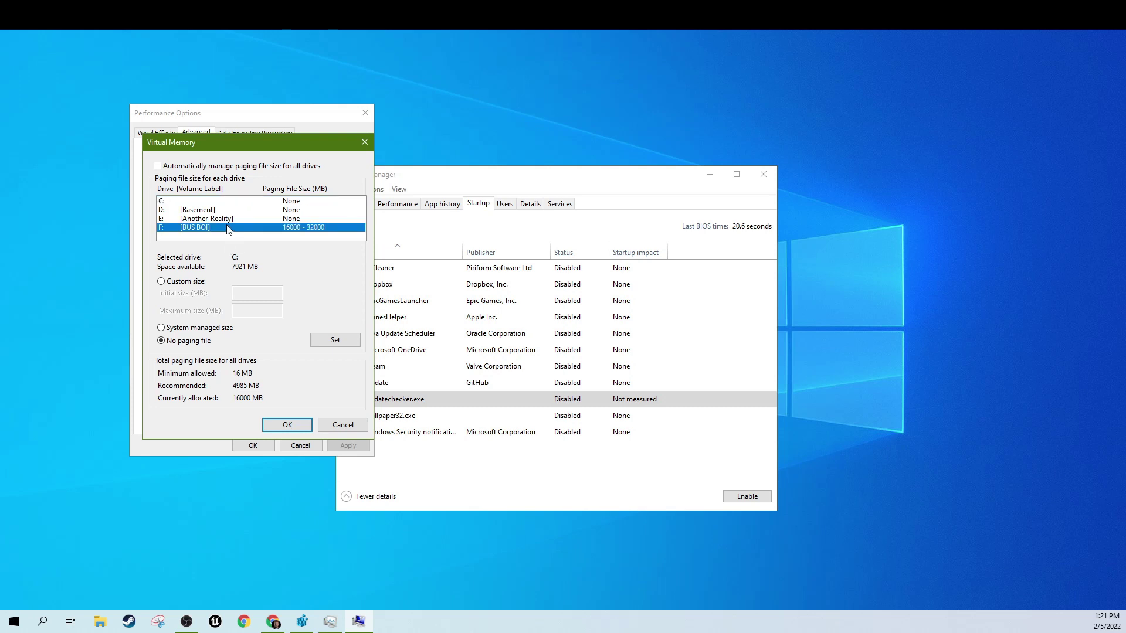
pyautogui.click(269, 204)
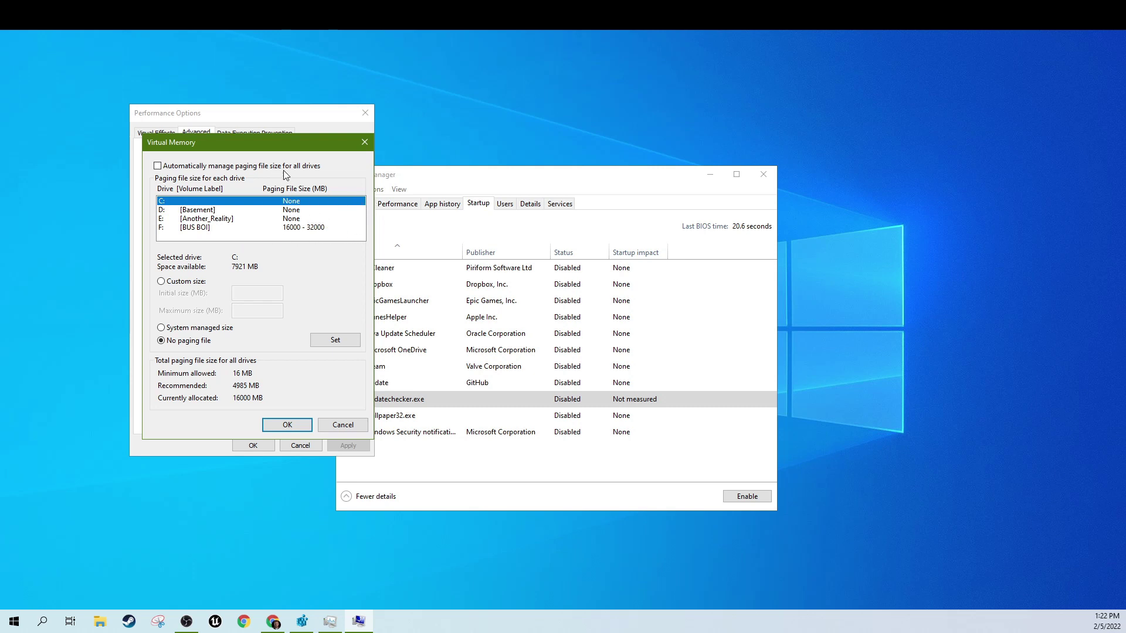
pyautogui.click(364, 142)
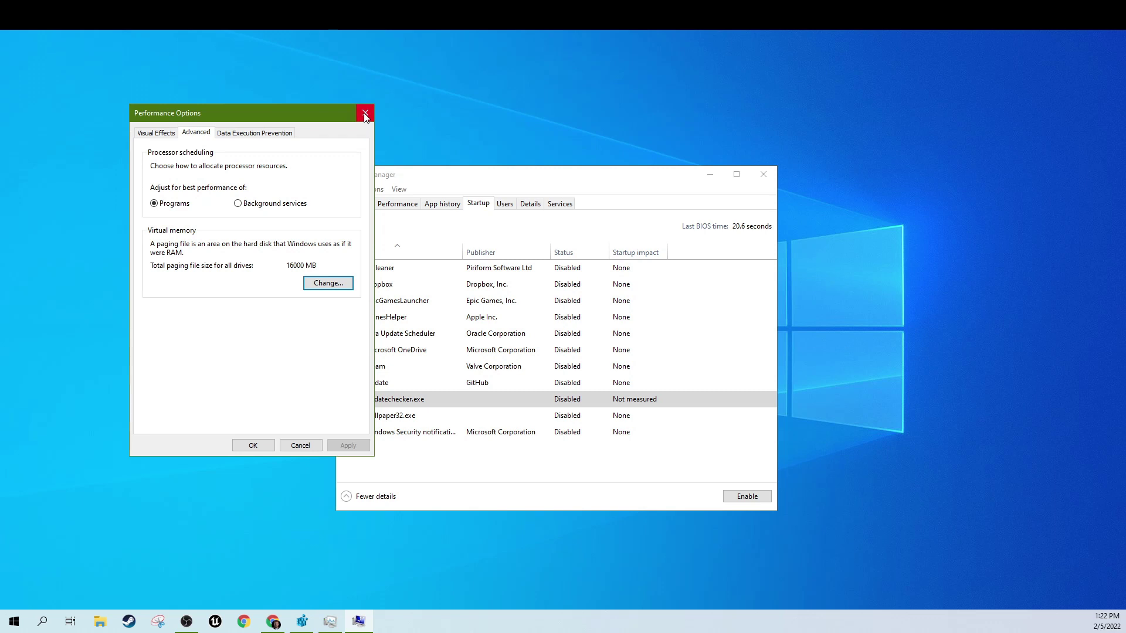
# Close Performance Options and Task Manager, leaving the Services window to work in.
pyautogui.click(364, 115)
pyautogui.click(764, 175)
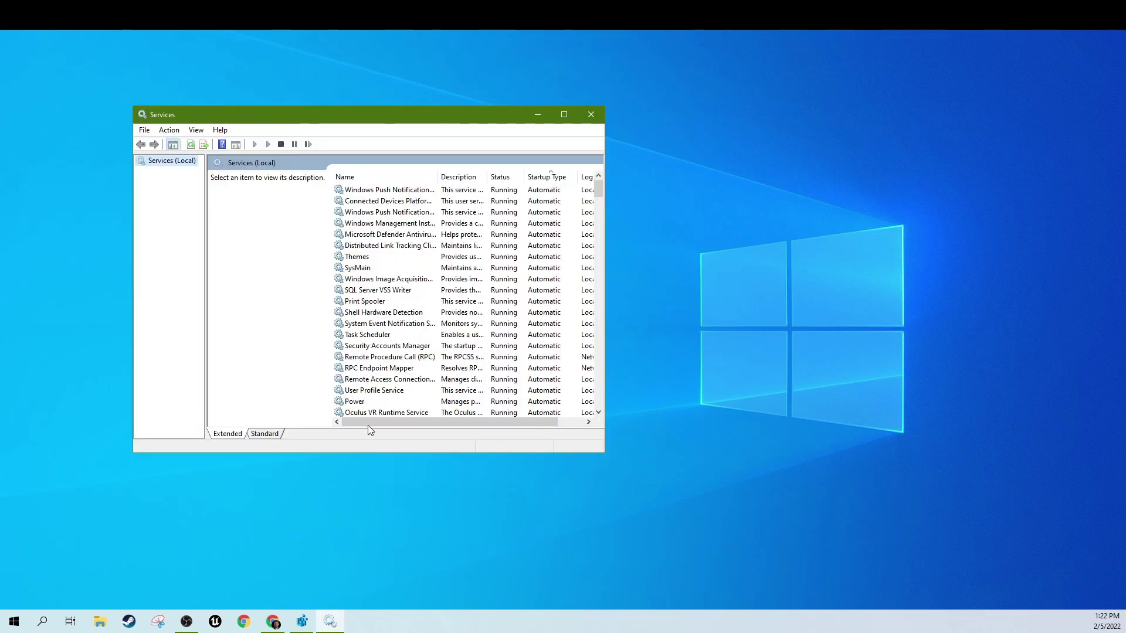
pyautogui.moveTo(368, 422); pyautogui.dragTo(394, 422)
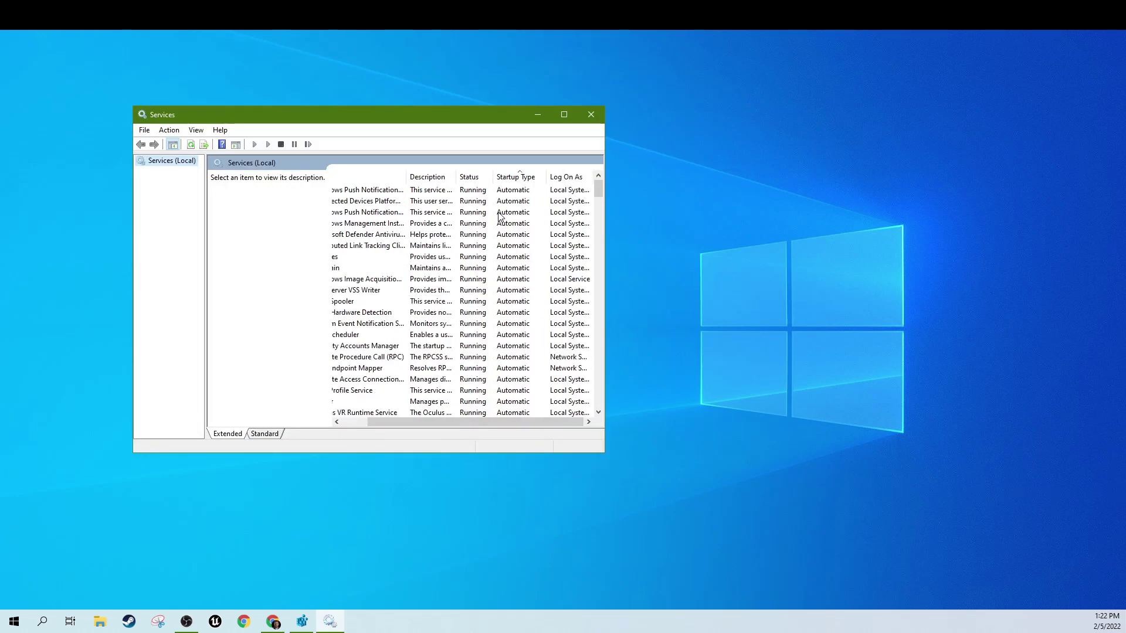
pyautogui.scroll(-18, 480, 346)
pyautogui.scroll(-10, 534, 327)
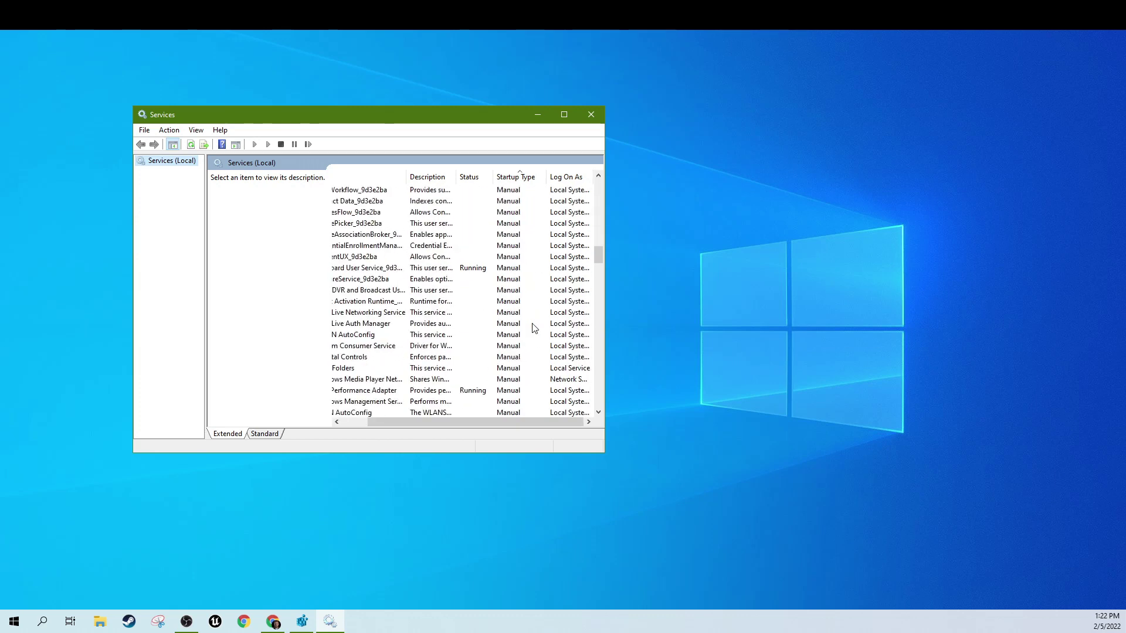
pyautogui.moveTo(596, 262); pyautogui.dragTo(581, 174)
# Widen the Services window and read the WLAN AutoConfig service's description.
pyautogui.moveTo(604, 281); pyautogui.dragTo(746, 281)
pyautogui.scroll(-20, 494, 249)
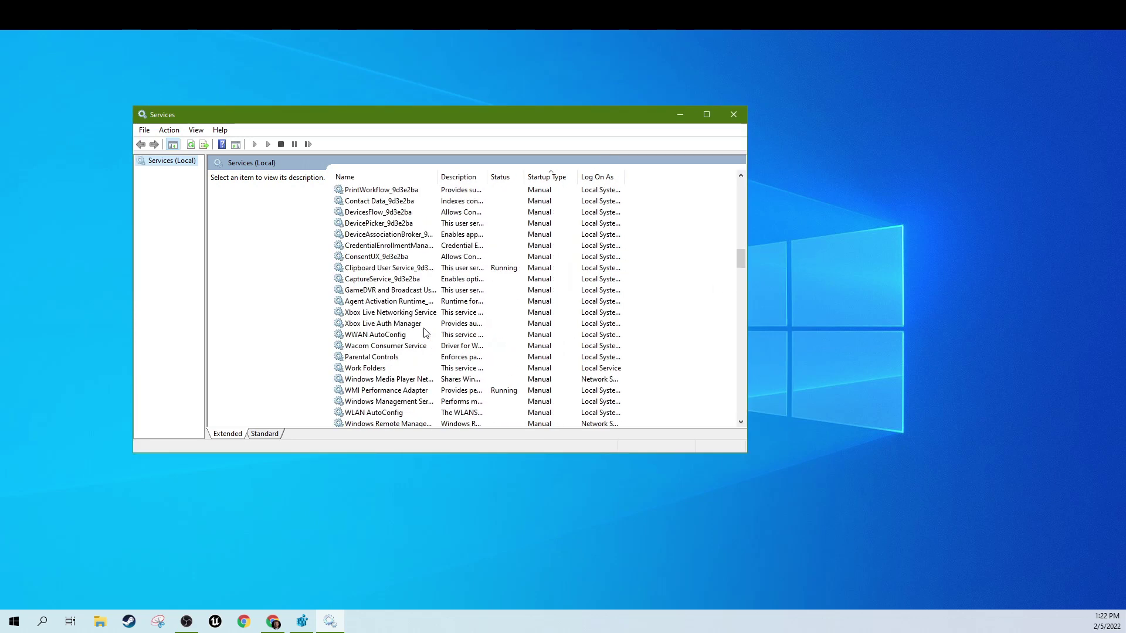
pyautogui.click(450, 247)
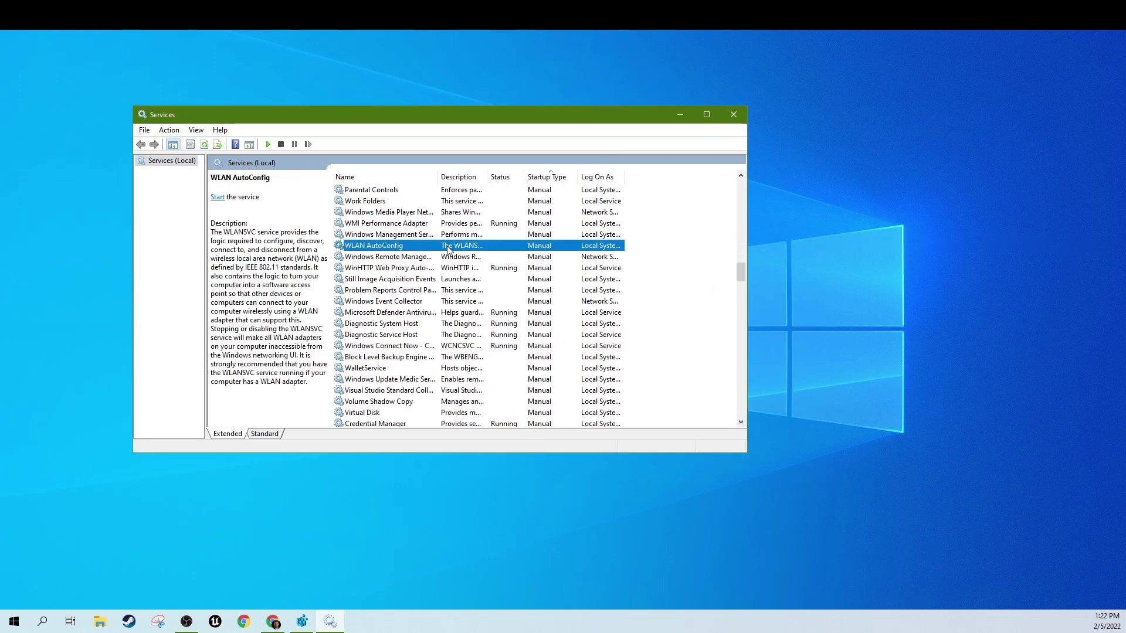
pyautogui.scroll(4, 435, 317)
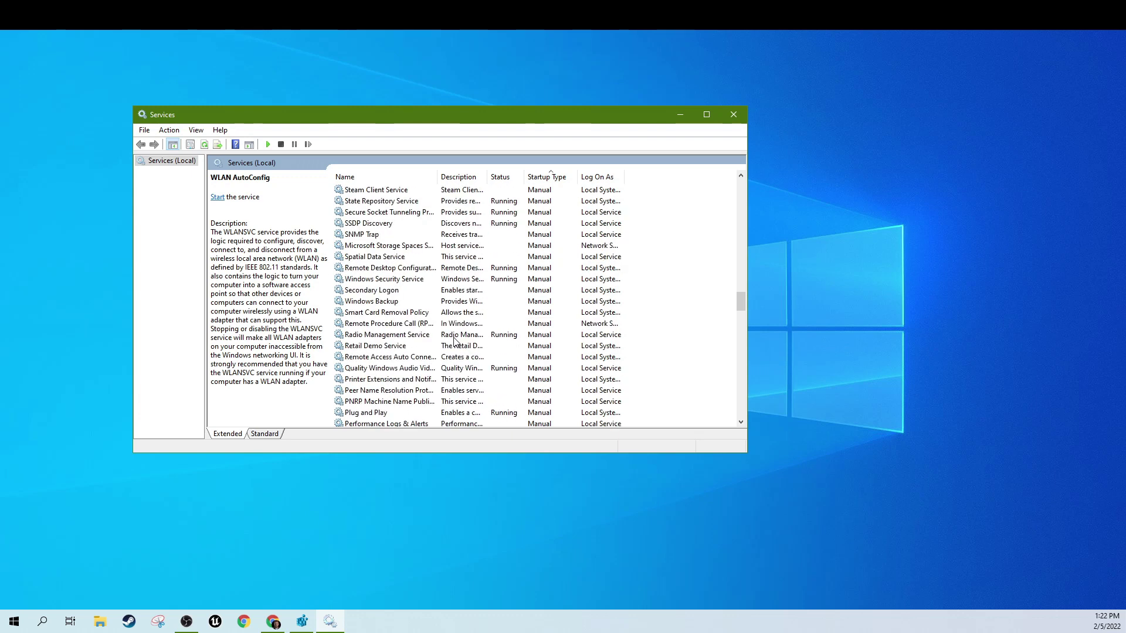
pyautogui.scroll(15, 434, 317)
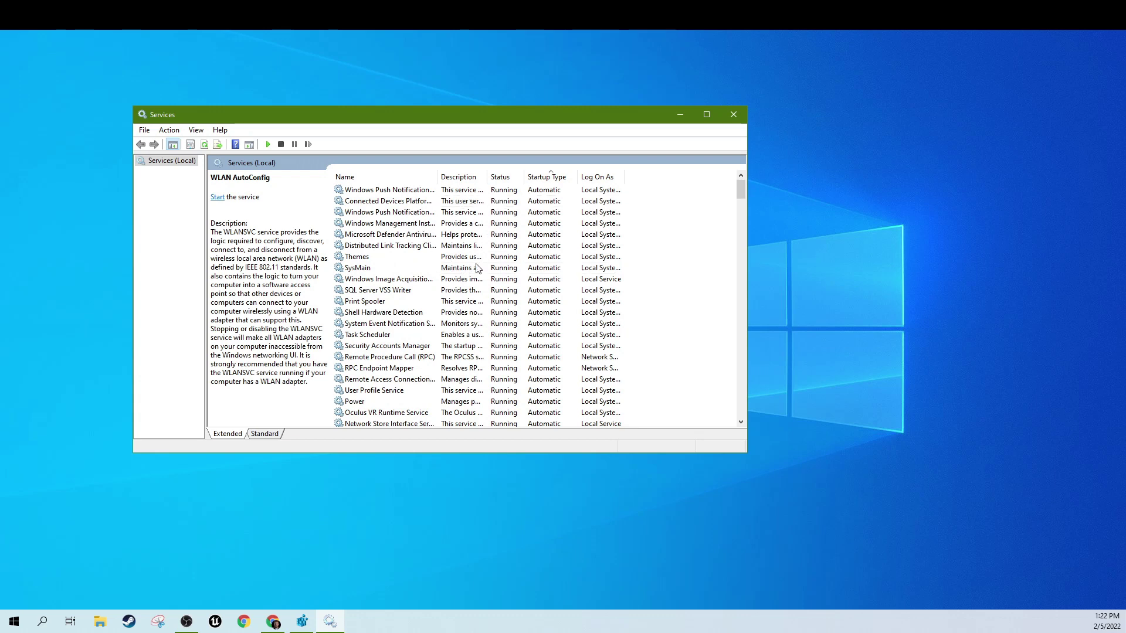
pyautogui.scroll(-6, 469, 267)
pyautogui.scroll(6, 452, 315)
# Widen the Status and Description columns, check Xbox Live Game Save's description, then close Services.
pyautogui.moveTo(522, 172); pyautogui.dragTo(495, 188)
pyautogui.scroll(-20, 495, 252)
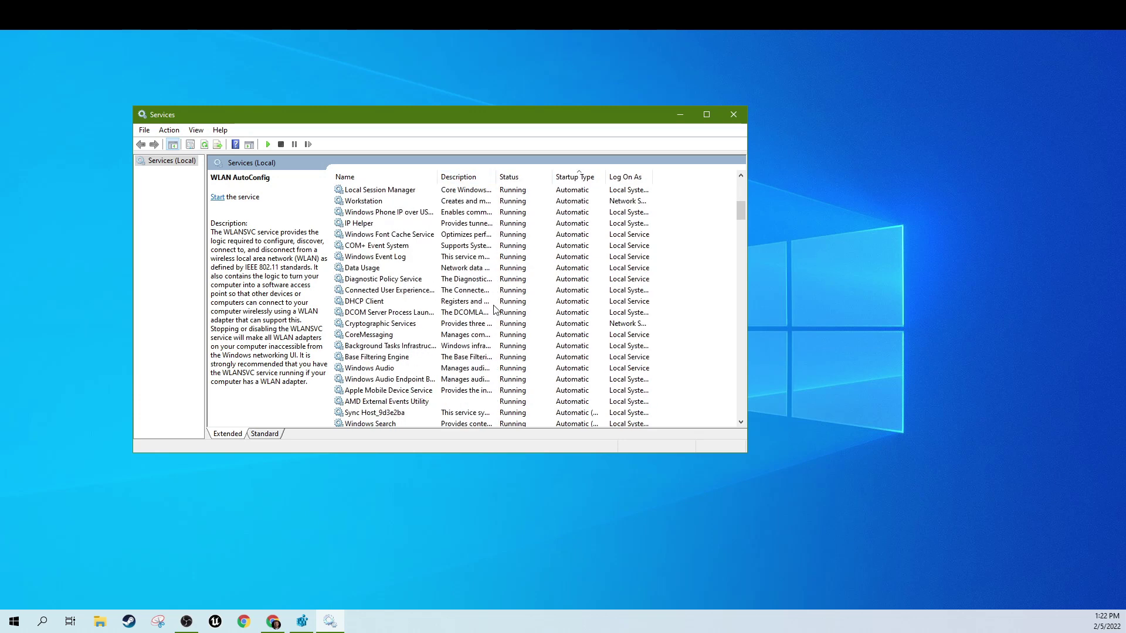
pyautogui.scroll(-7, 446, 322)
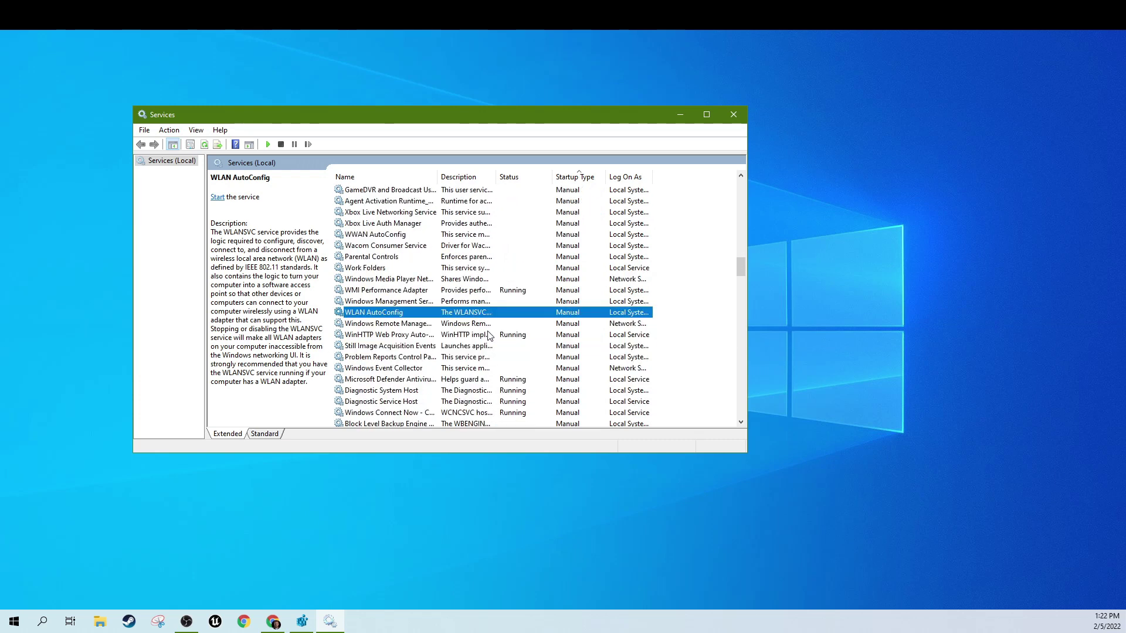
pyautogui.scroll(-3, 443, 327)
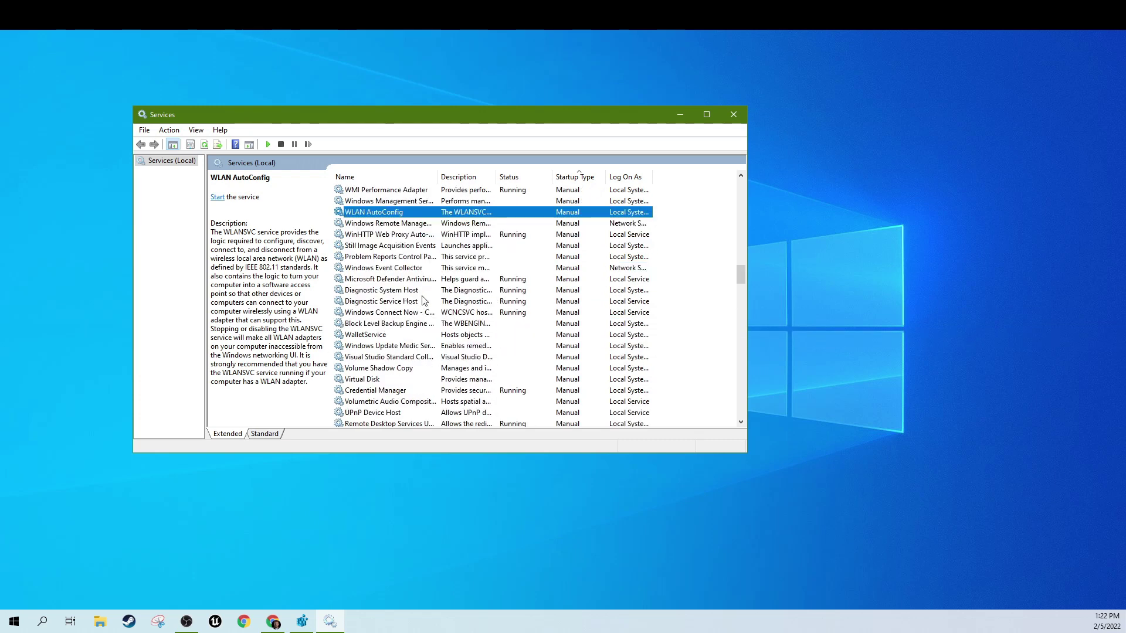
pyautogui.scroll(-3, 434, 327)
pyautogui.scroll(-9, 434, 329)
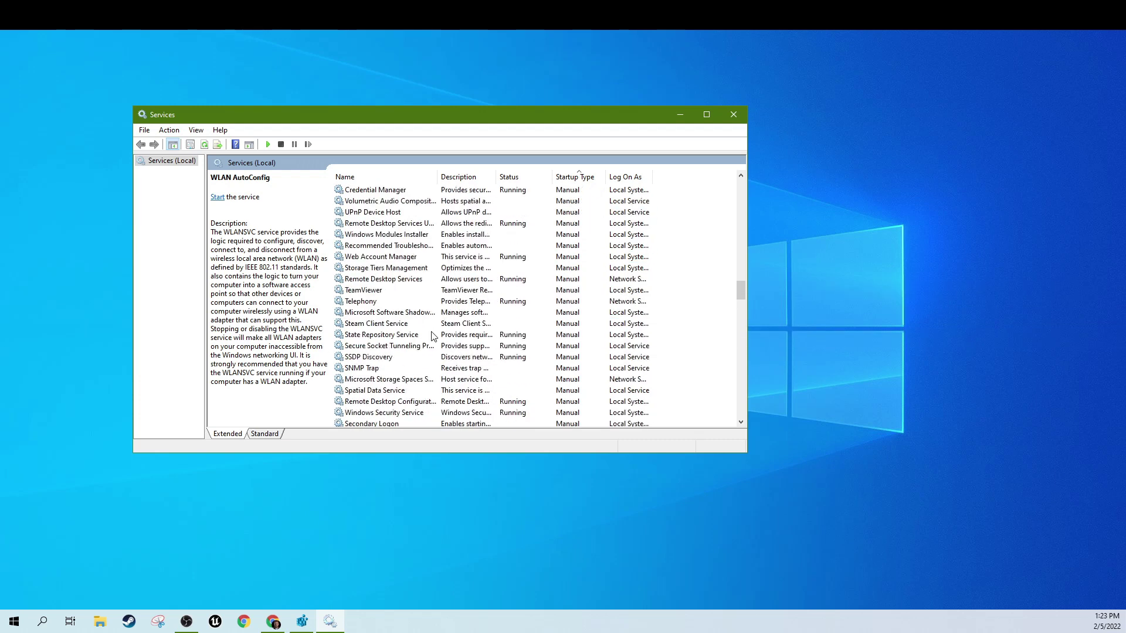
pyautogui.scroll(-6, 431, 339)
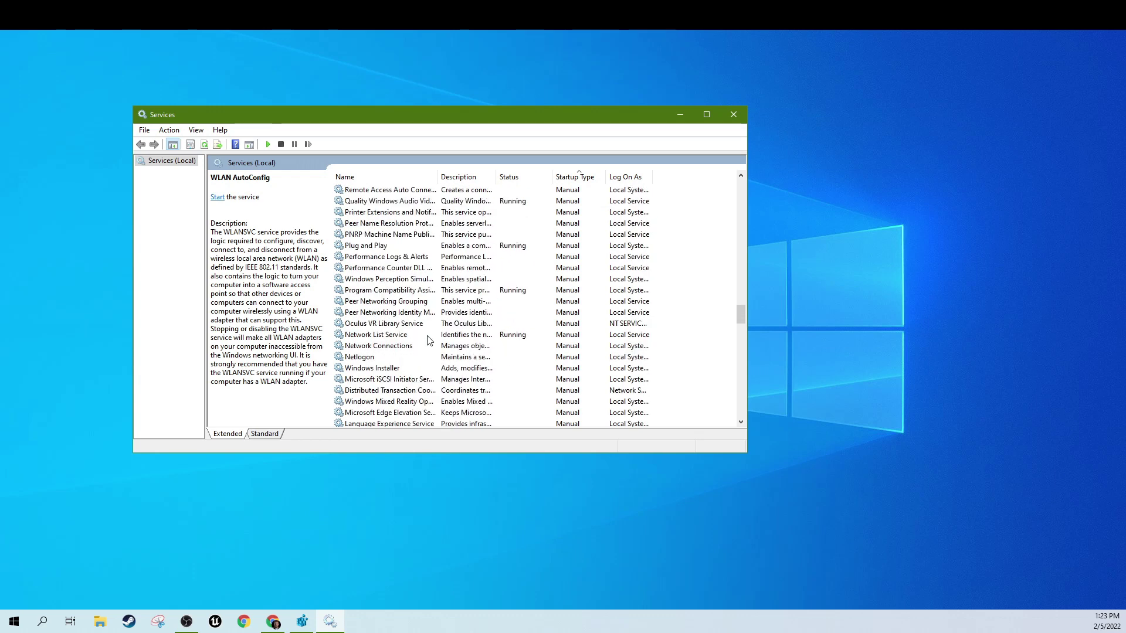
pyautogui.scroll(-2, 475, 350)
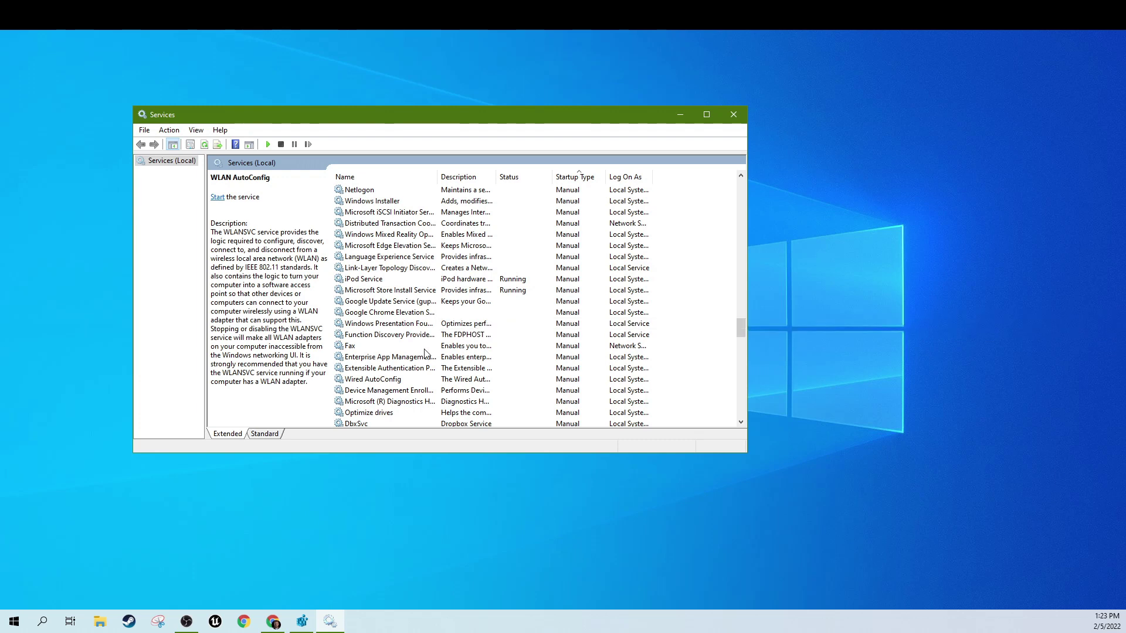
pyautogui.scroll(-2, 428, 360)
pyautogui.scroll(-6, 428, 361)
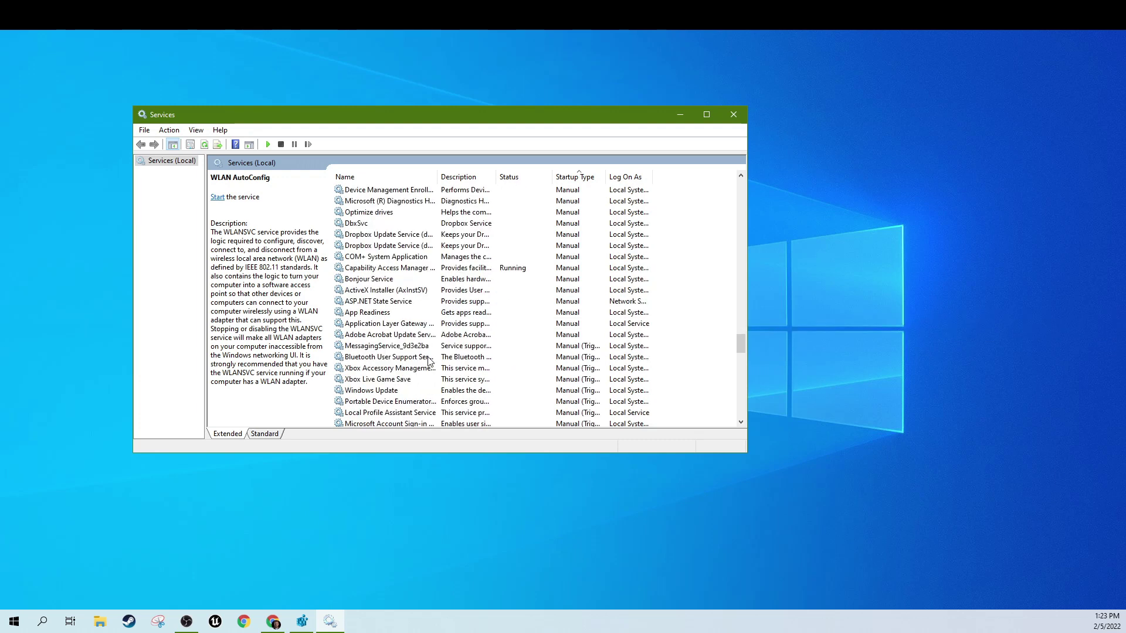
pyautogui.click(408, 314)
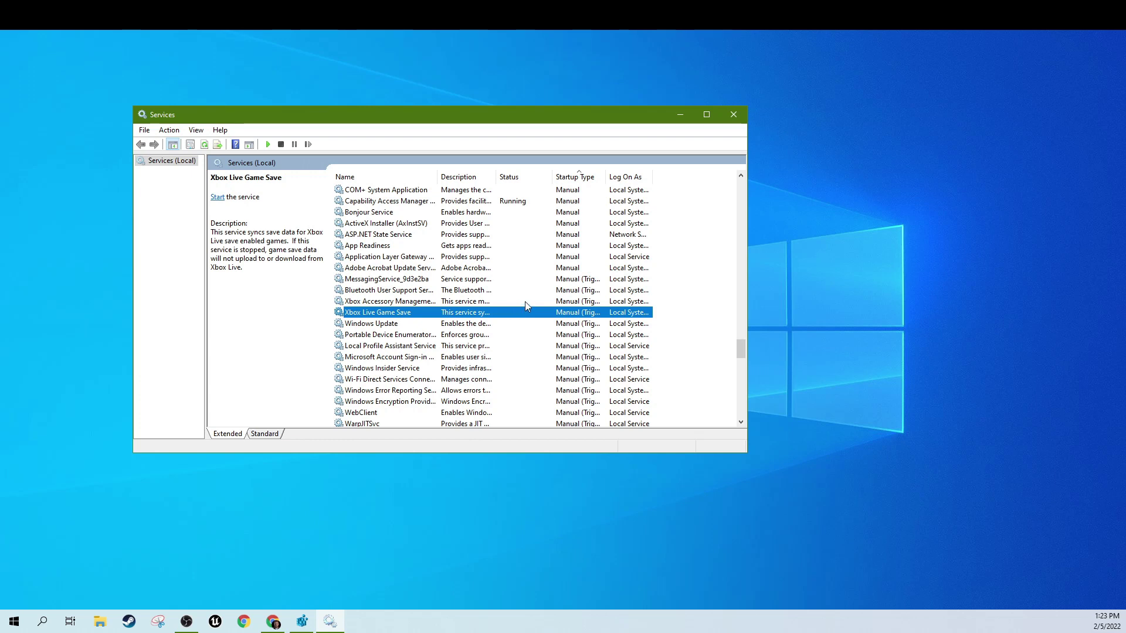
pyautogui.scroll(5, 578, 325)
pyautogui.click(733, 114)
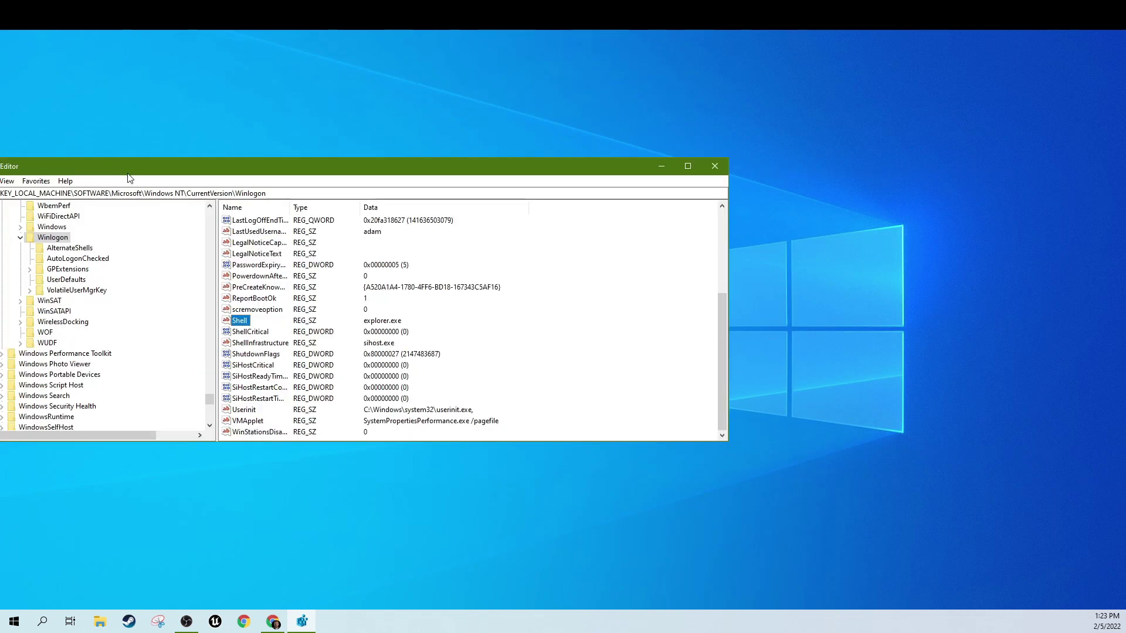
# Centre and enlarge Registry Editor on the Winlogon values, with Command Prompt placed over it.
pyautogui.moveTo(149, 170); pyautogui.dragTo(464, 129)
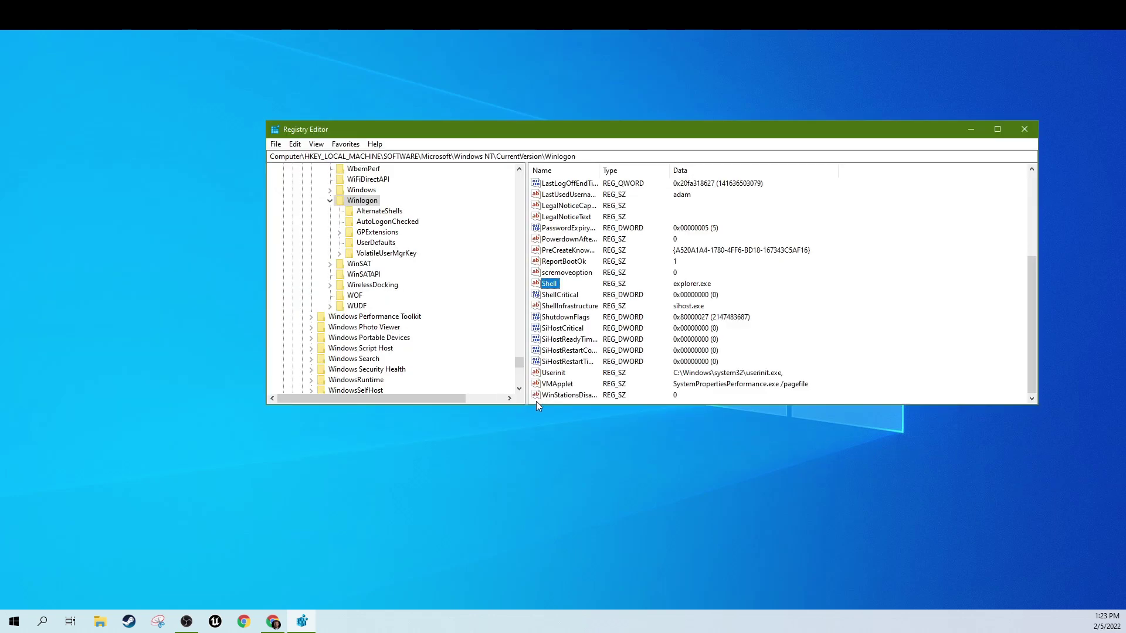
pyautogui.moveTo(537, 404); pyautogui.dragTo(537, 475)
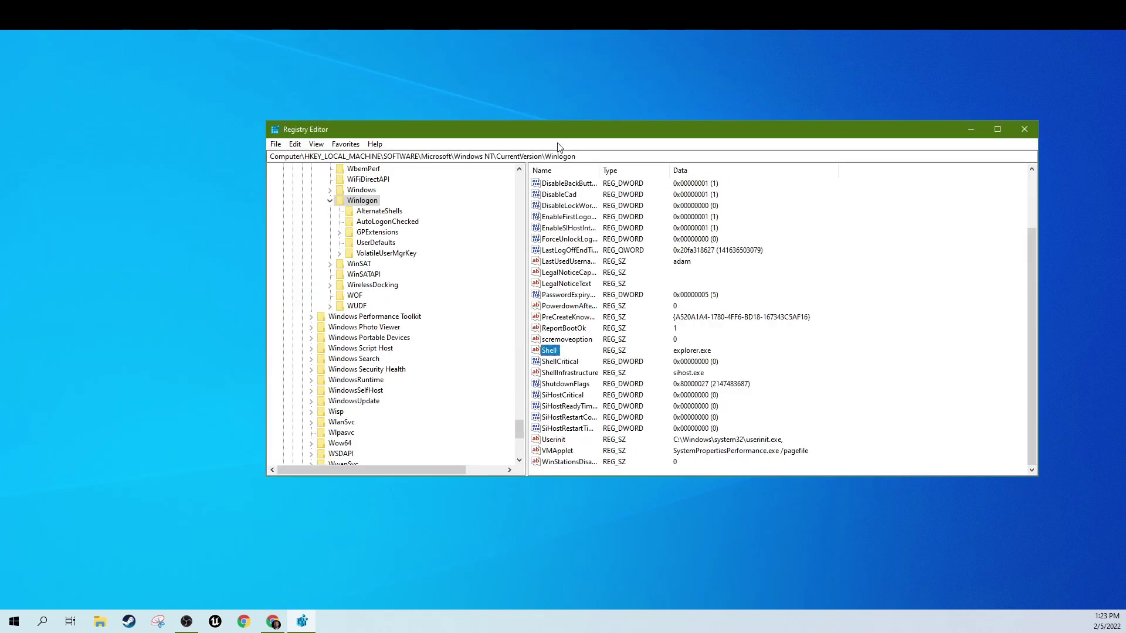
pyautogui.moveTo(556, 135); pyautogui.dragTo(487, 114)
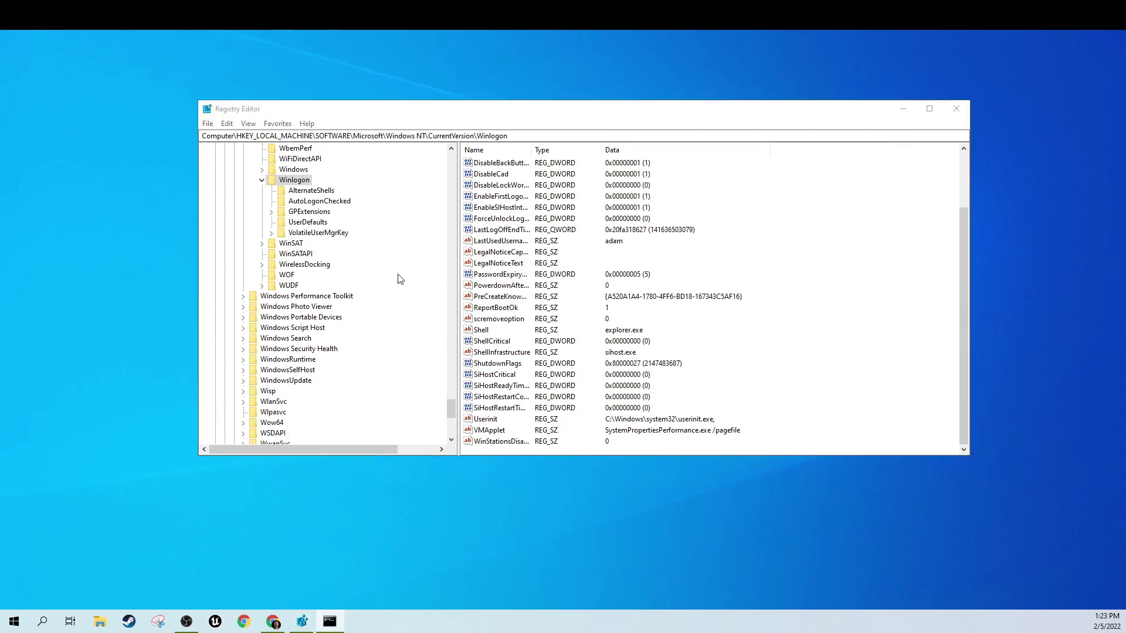
pyautogui.moveTo(1125, 195); pyautogui.dragTo(445, 199)
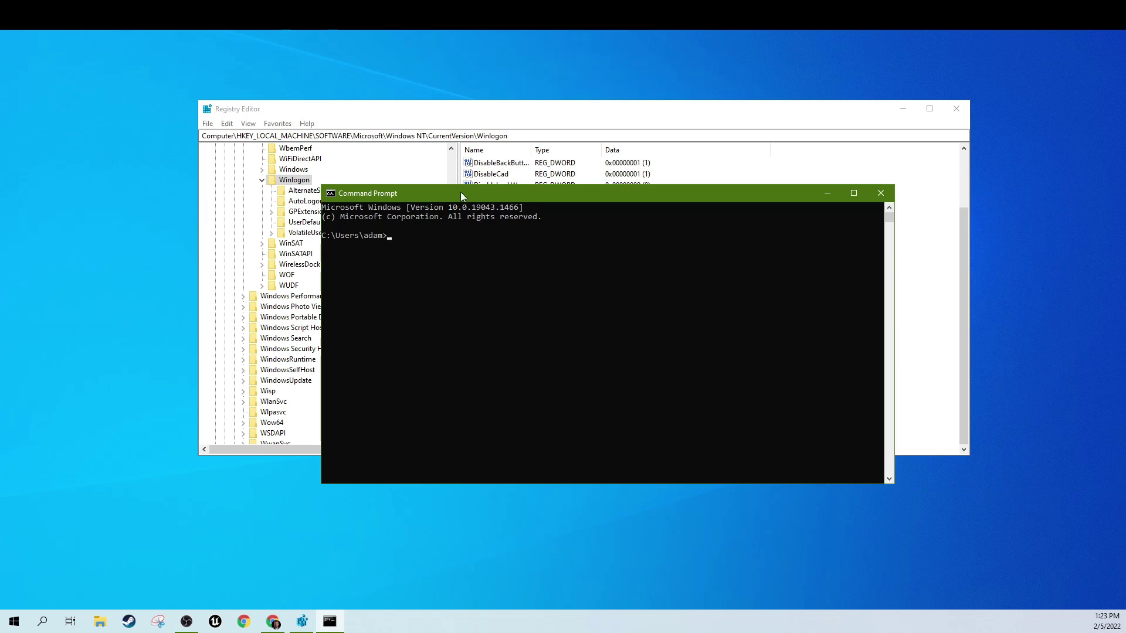
# Launch Chrome with 'start chrome' from Command Prompt, then close it.
pyautogui.moveTo(433, 195); pyautogui.dragTo(511, 227)
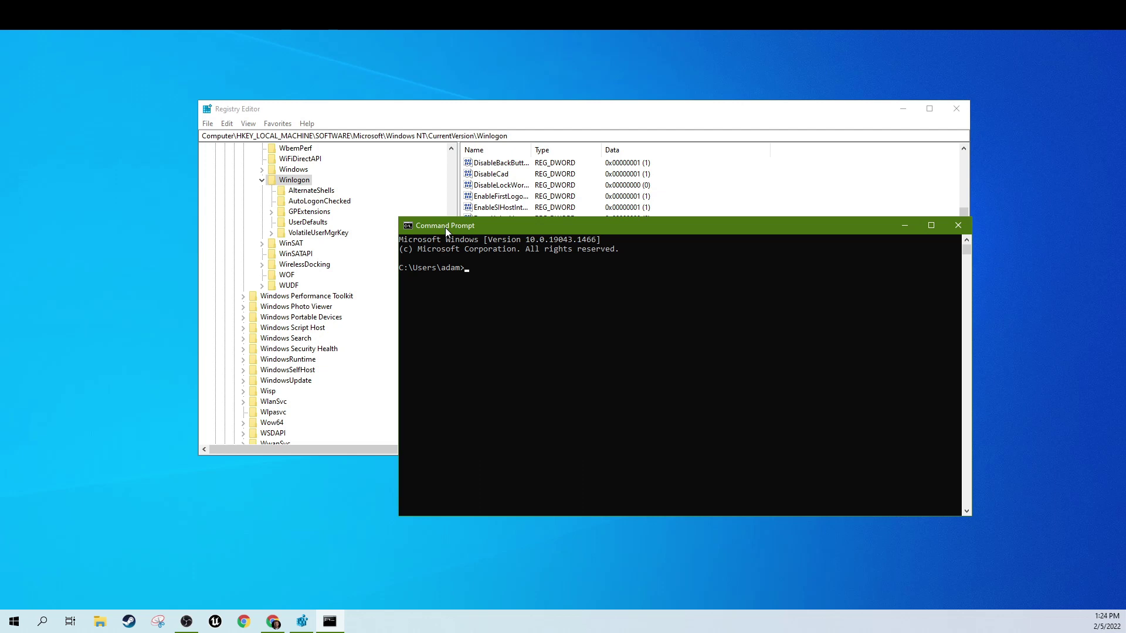
pyautogui.write('start chrome')
pyautogui.press('Return')
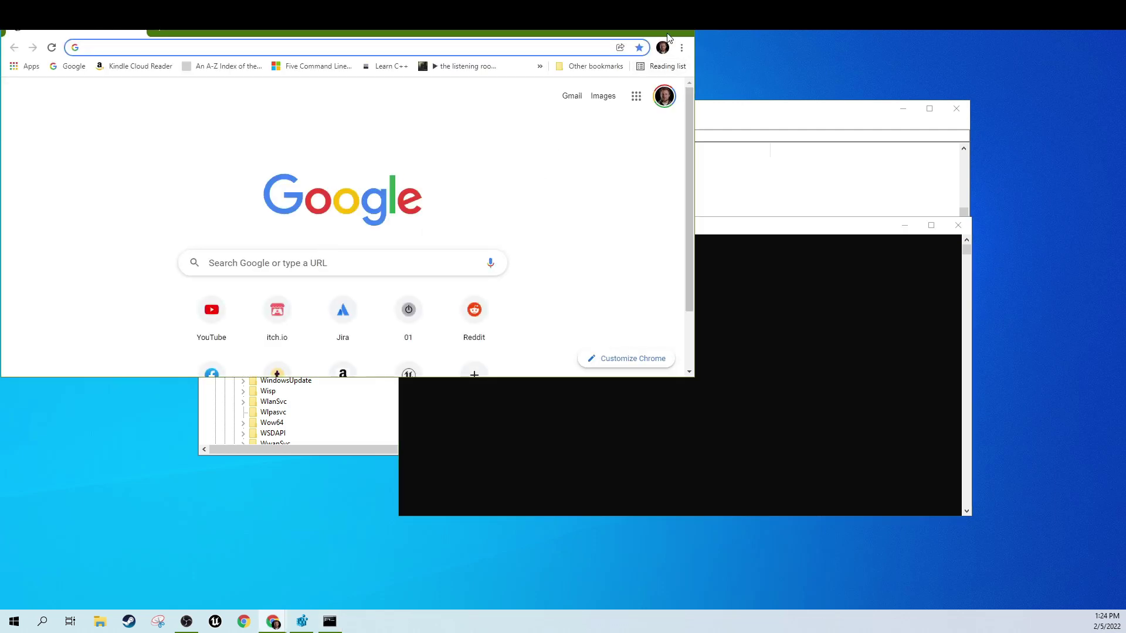
pyautogui.click(669, 36)
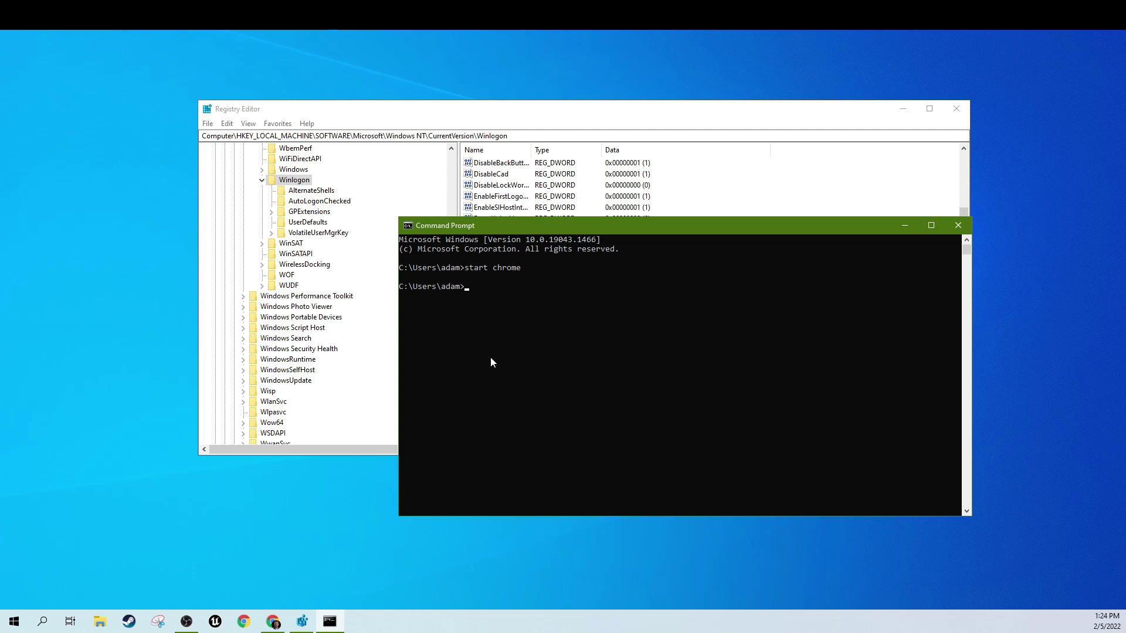
# Launch File Explorer with 'start explorer', close it, and shift Command Prompt off the registry values.
pyautogui.write('start explorer')
pyautogui.press('Return')
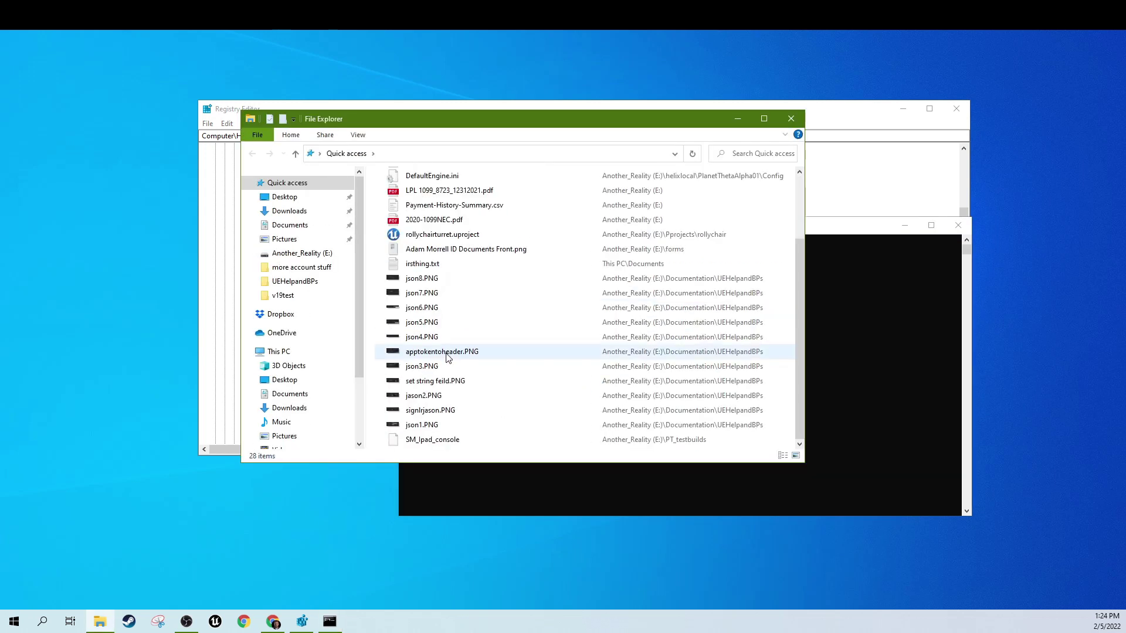
pyautogui.click(791, 119)
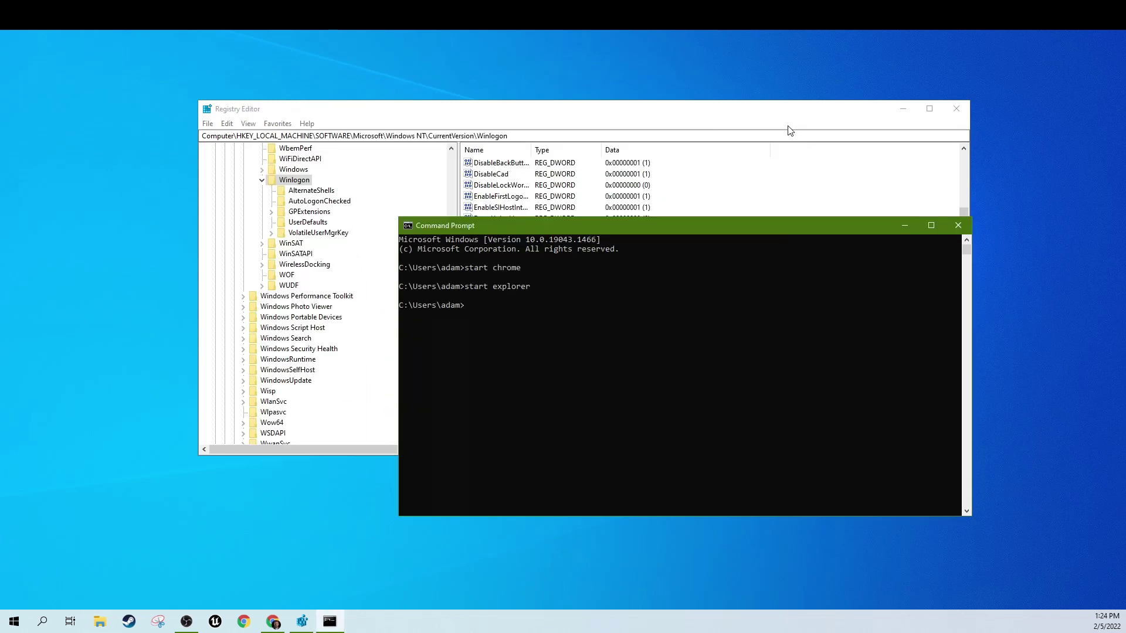
pyautogui.moveTo(625, 225); pyautogui.dragTo(611, 257)
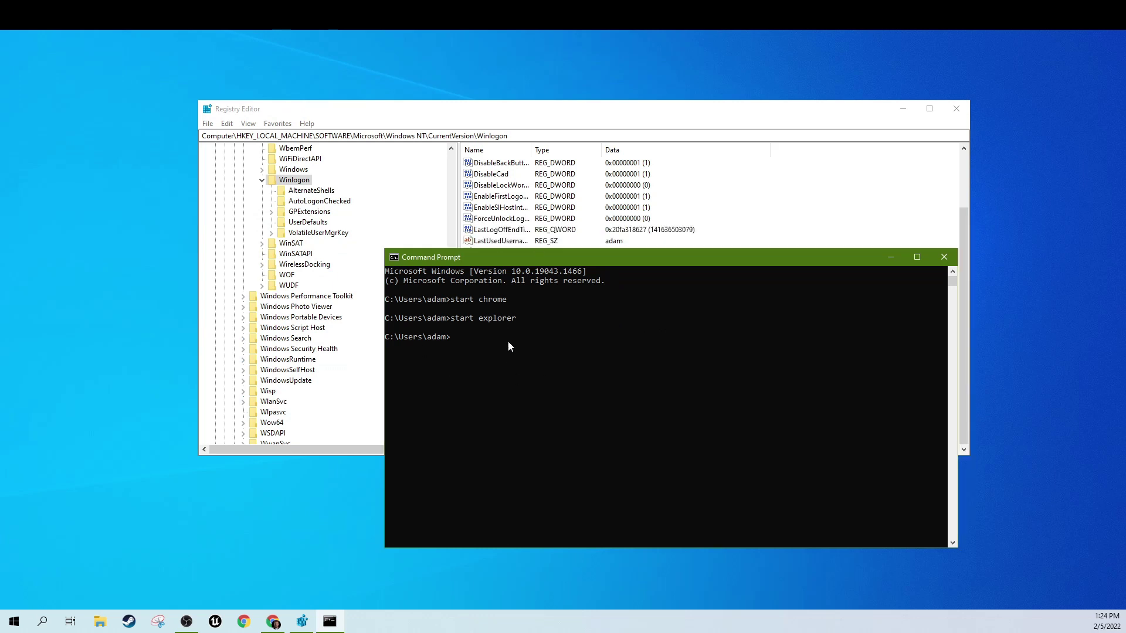
pyautogui.moveTo(506, 259); pyautogui.dragTo(552, 288)
# Bring Registry Editor forward and select HKEY_LOCAL_MACHINE\SOFTWARE\Microsoft.
pyautogui.click(519, 122)
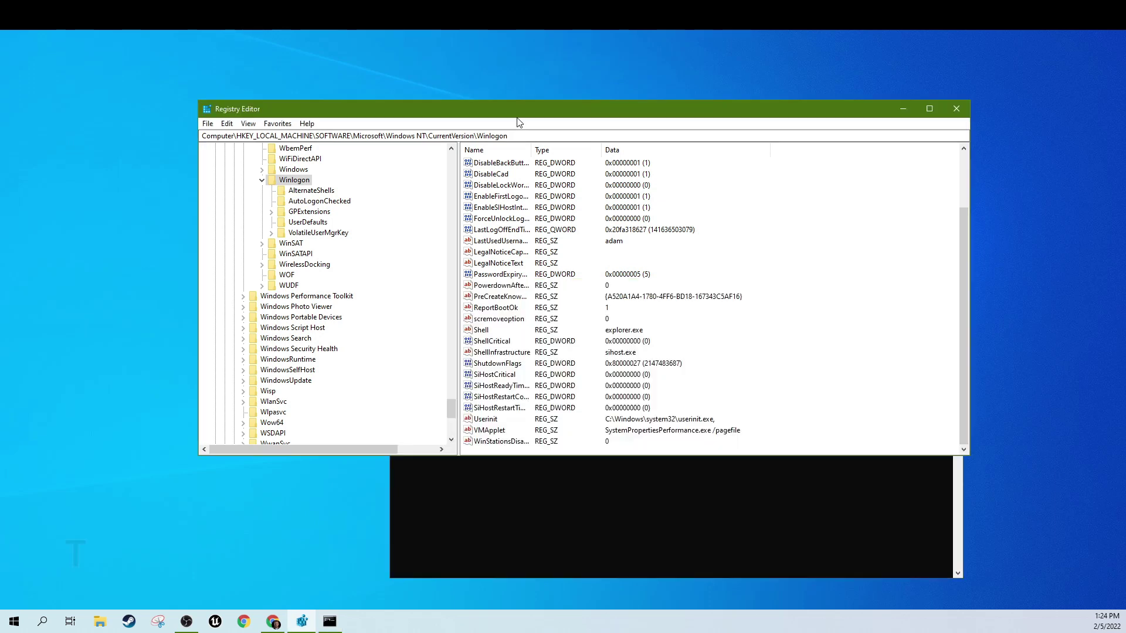
pyautogui.moveTo(451, 407); pyautogui.dragTo(450, 168)
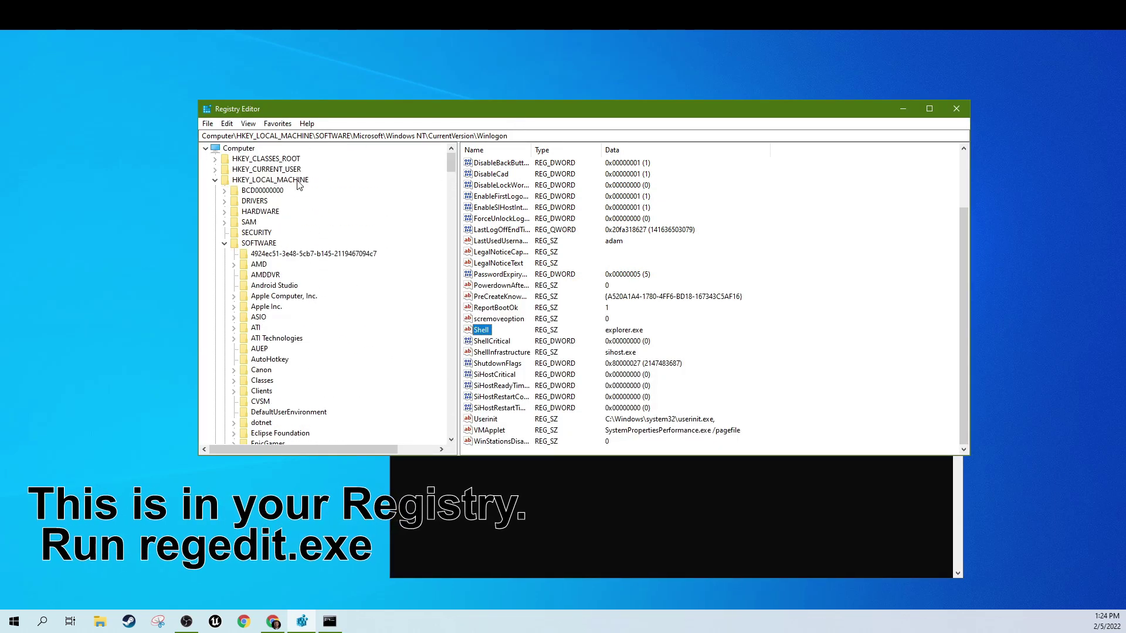
pyautogui.click(253, 244)
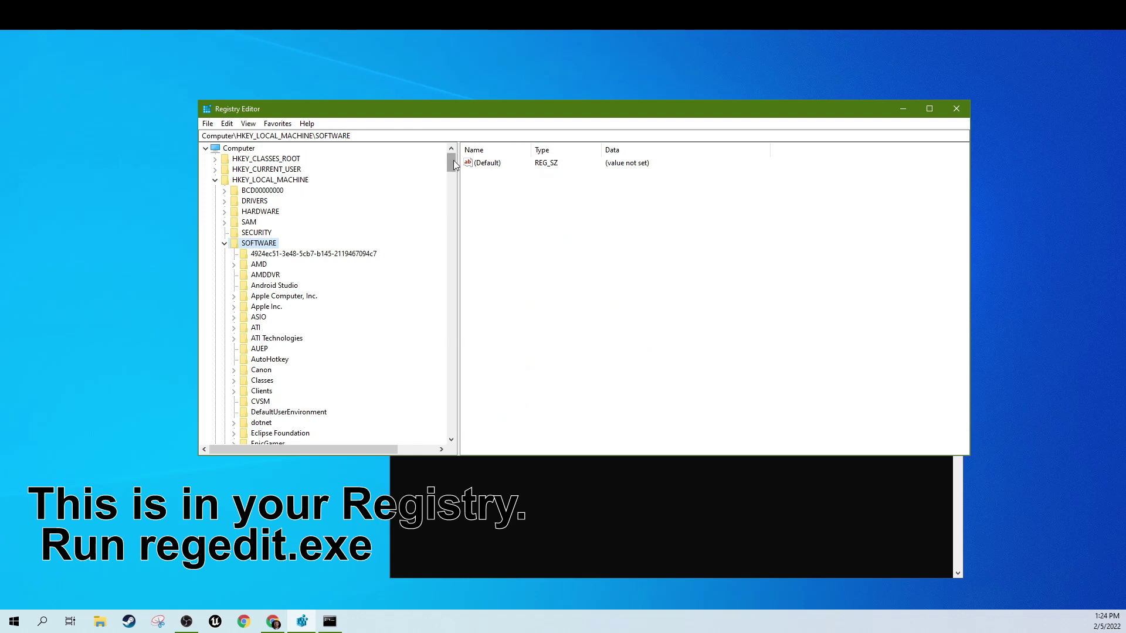
pyautogui.scroll(-8, 452, 164)
pyautogui.click(270, 360)
# Scroll down to Windows NT\CurrentVersion\Winlogon and list its values, including Shell = explorer.exe.
pyautogui.scroll(-4, 352, 326)
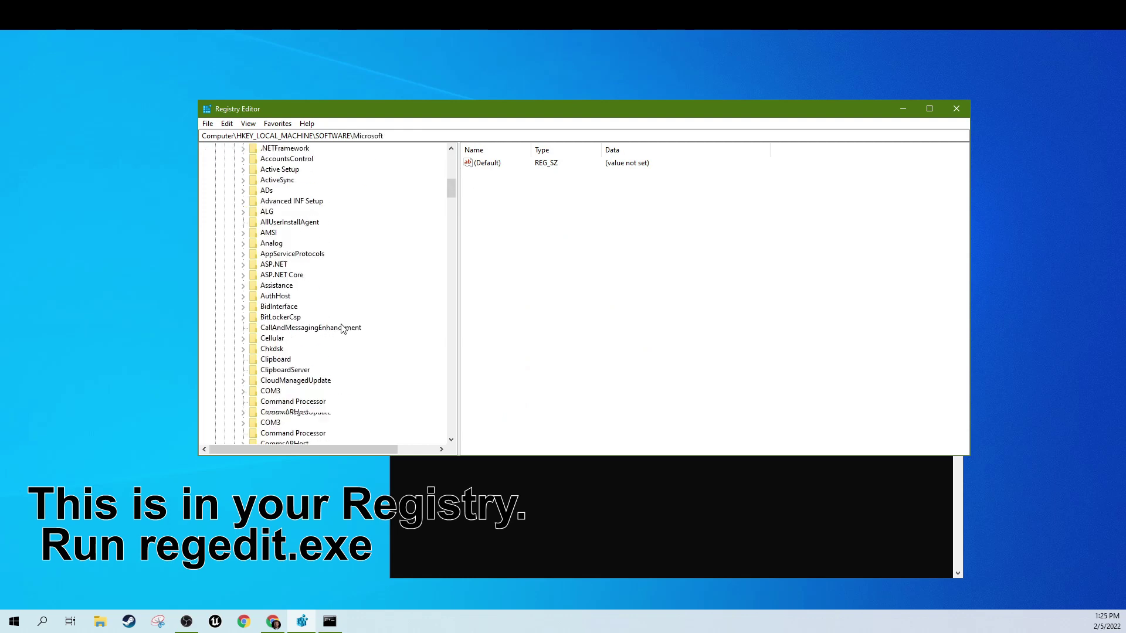
pyautogui.scroll(-20, 343, 328)
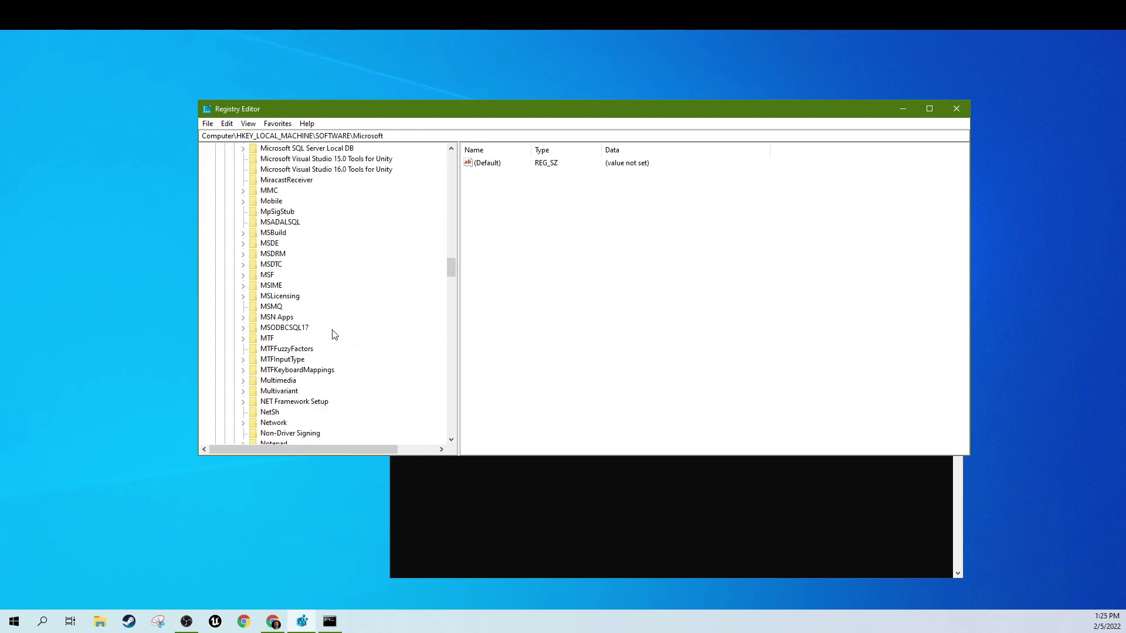
pyautogui.scroll(-20, 334, 335)
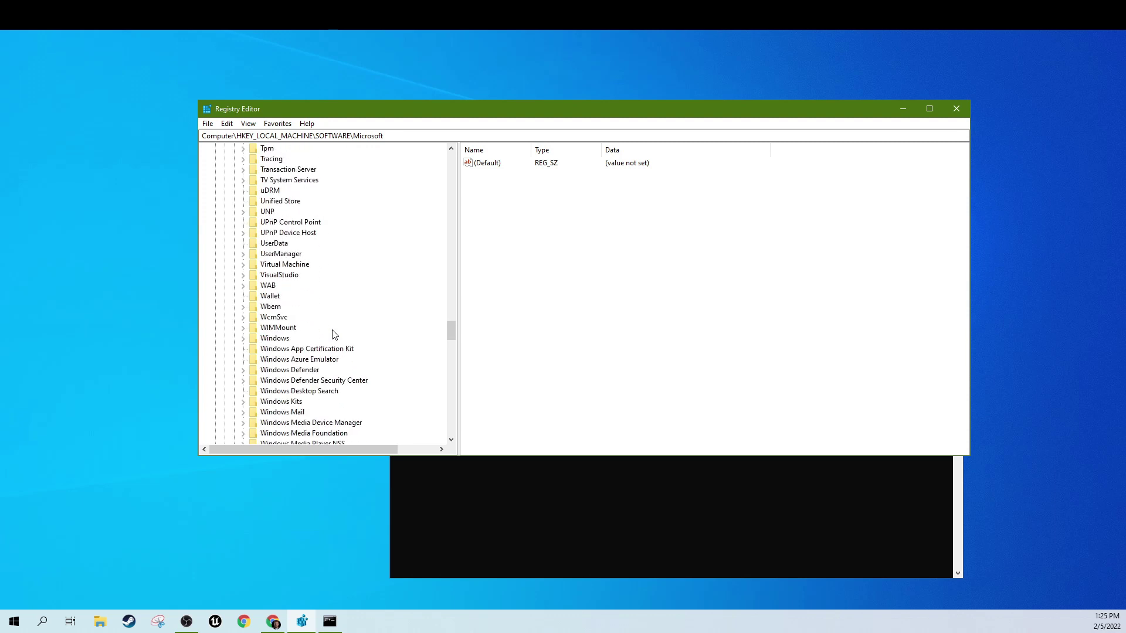
pyautogui.scroll(-6, 335, 334)
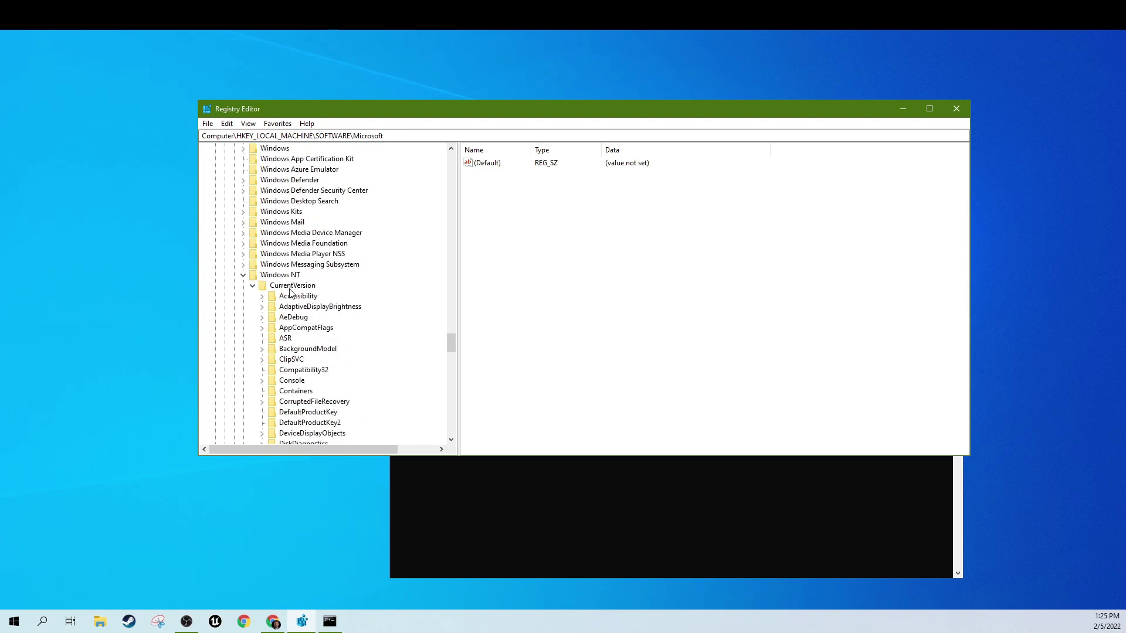
pyautogui.scroll(-16, 308, 302)
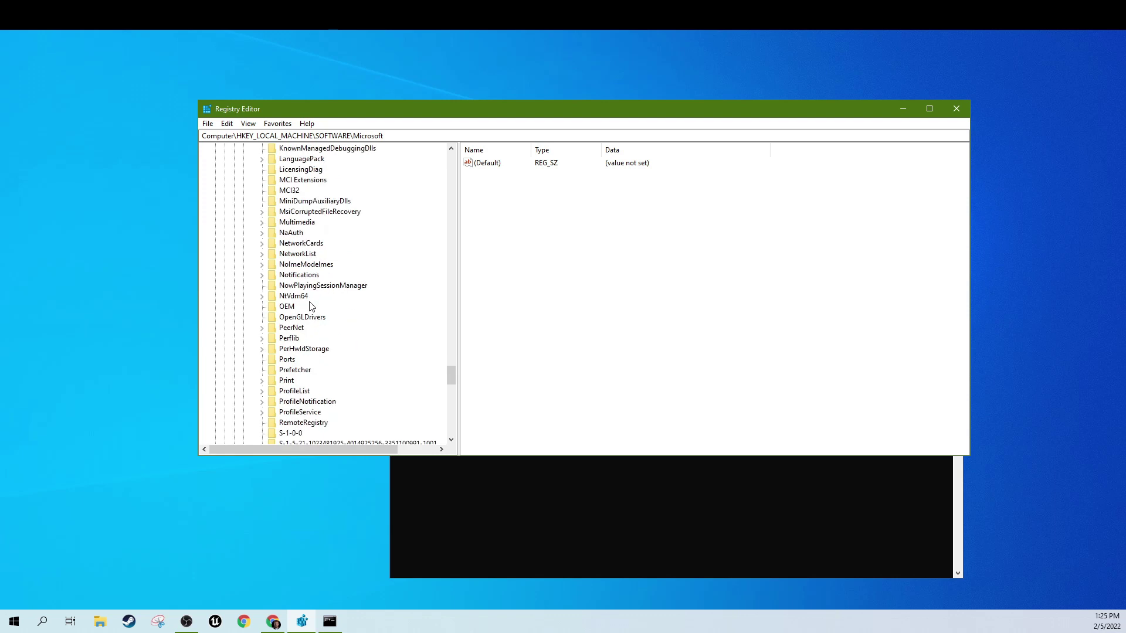
pyautogui.scroll(-12, 310, 306)
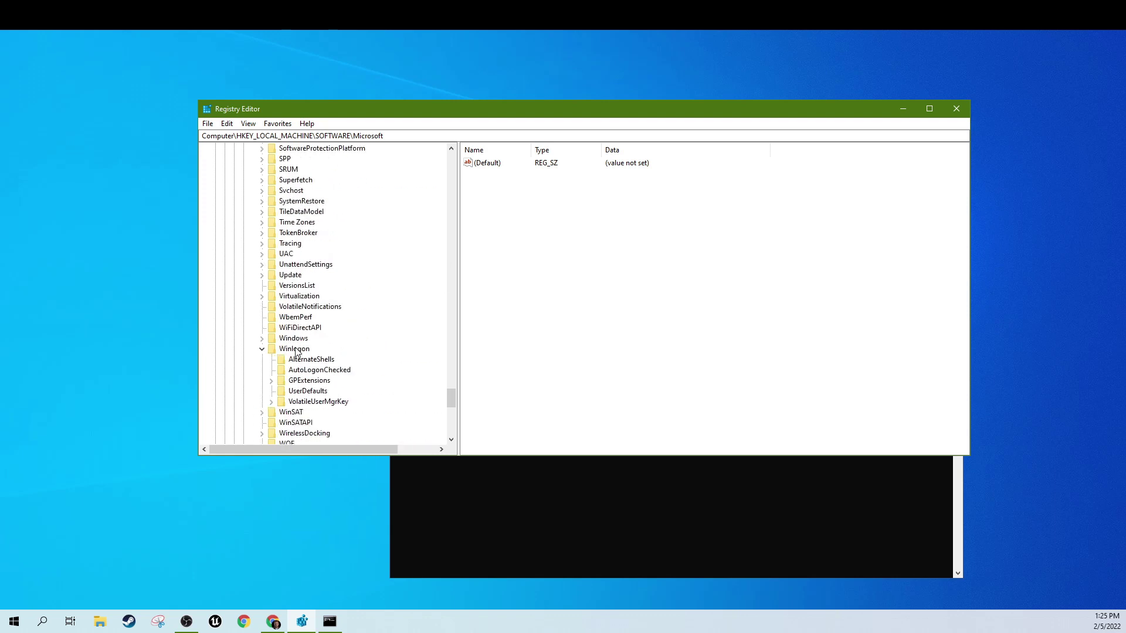
pyautogui.click(295, 350)
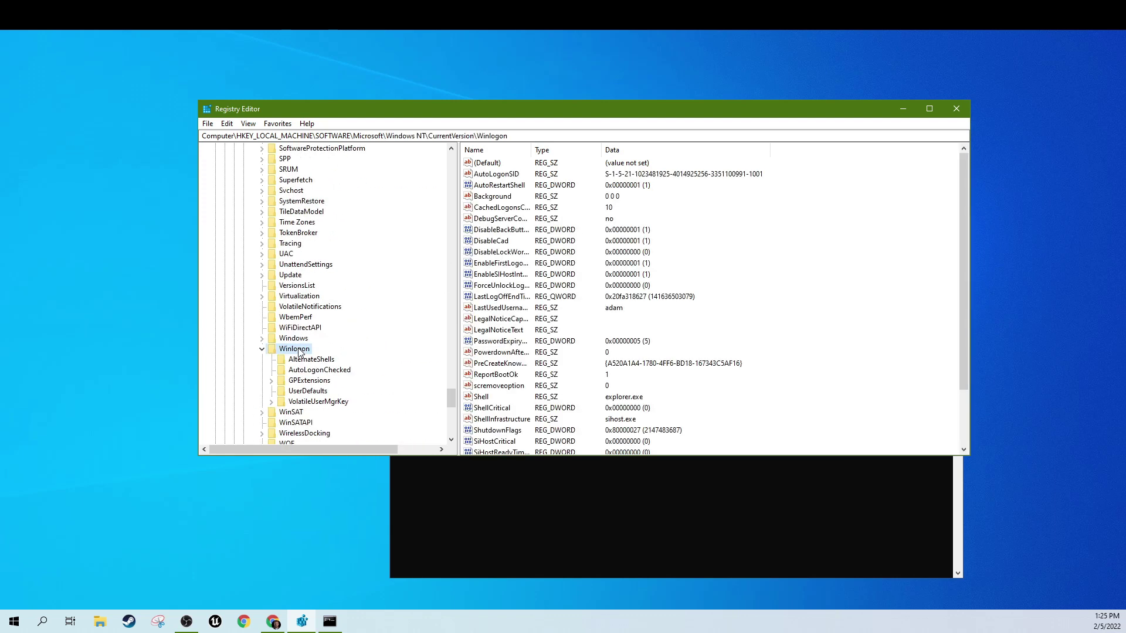
pyautogui.scroll(-2, 516, 335)
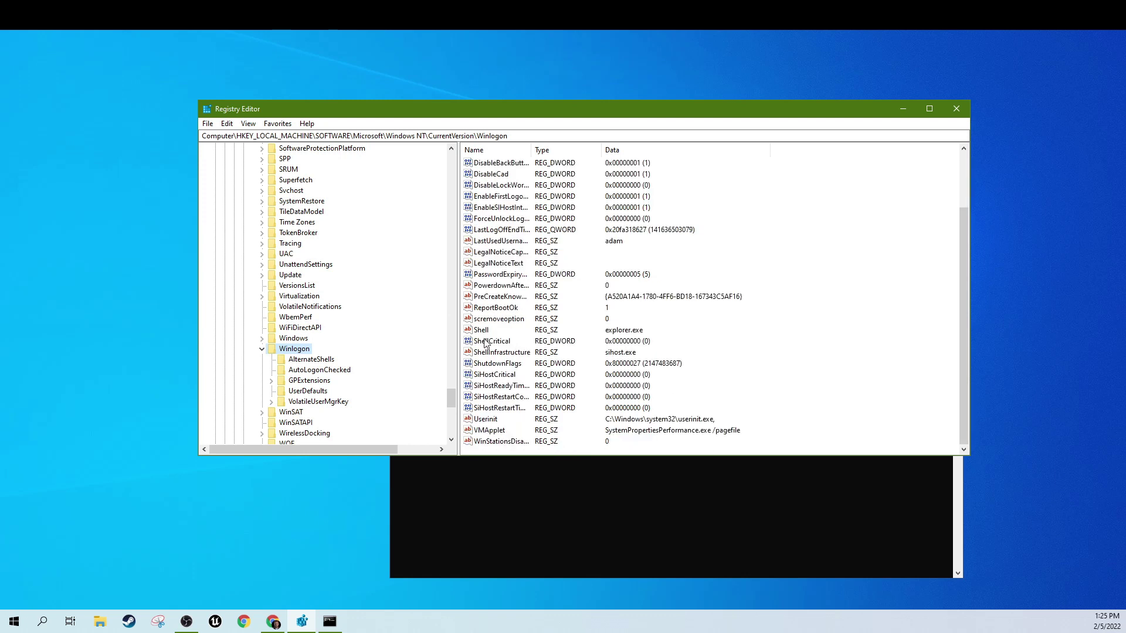
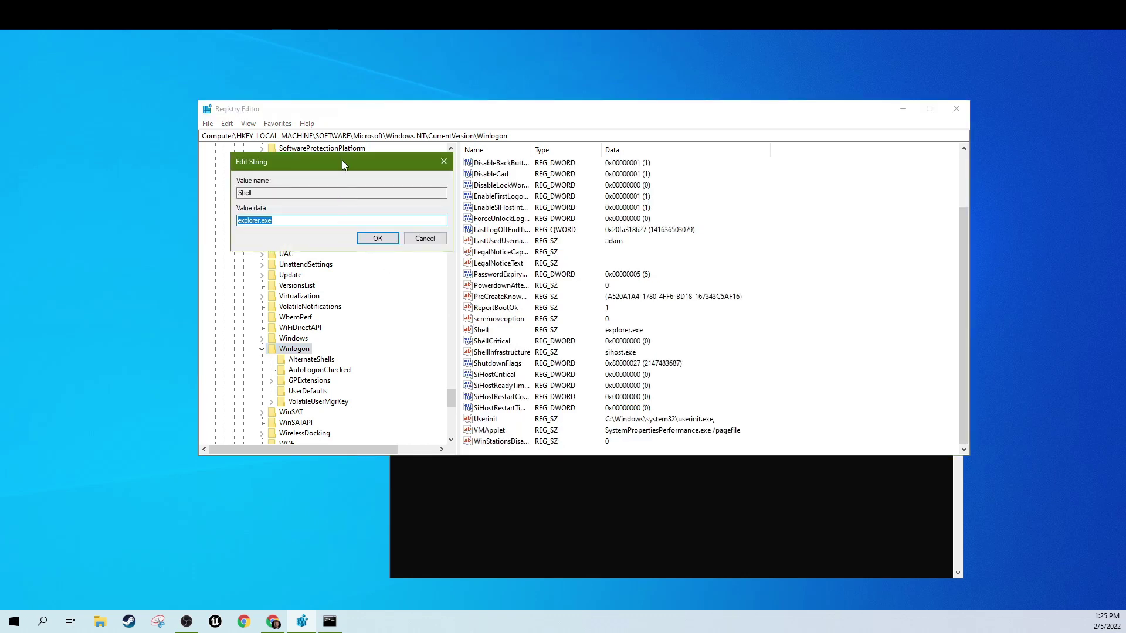
# Clear the existing explorer.exe data from the Winlogon Shell string's Value data field.
pyautogui.moveTo(342, 160); pyautogui.dragTo(413, 165)
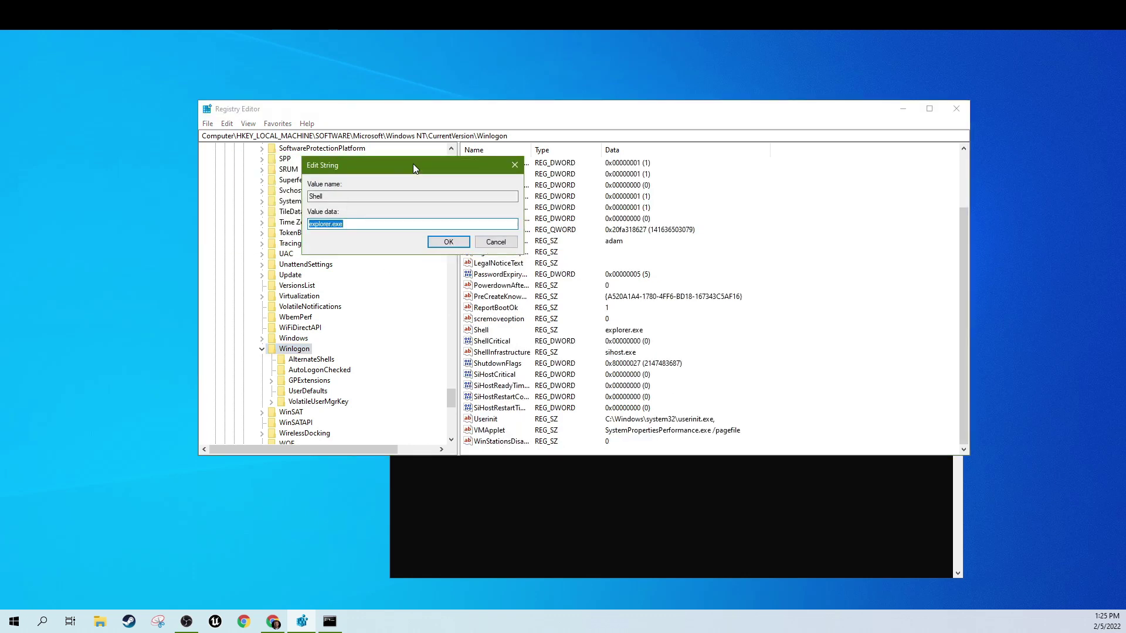
pyautogui.press('BackSpace')
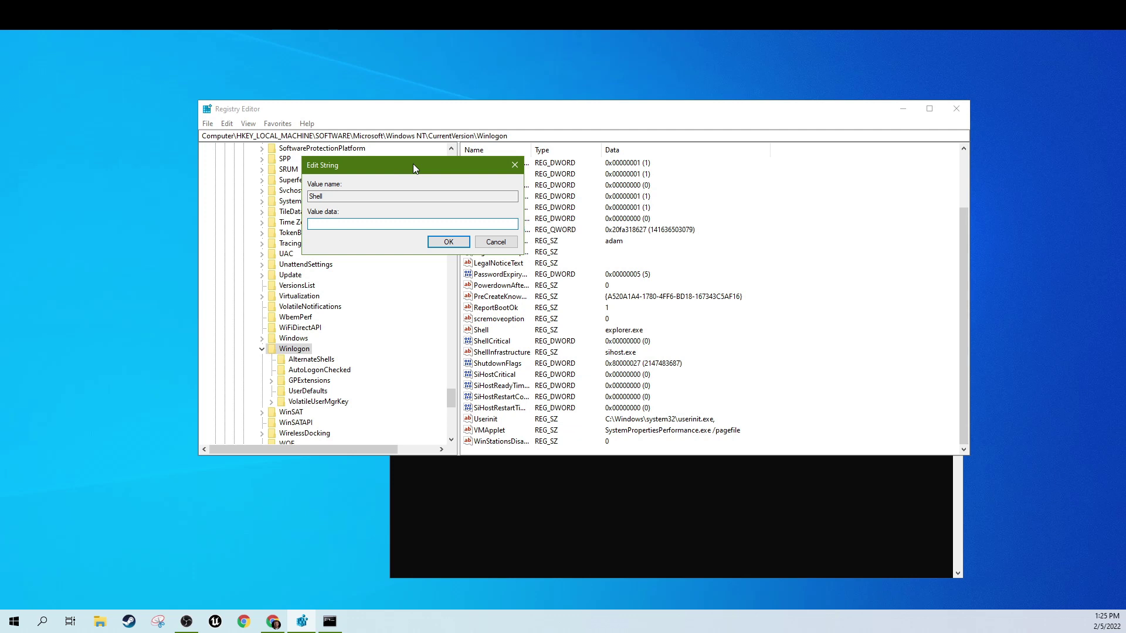
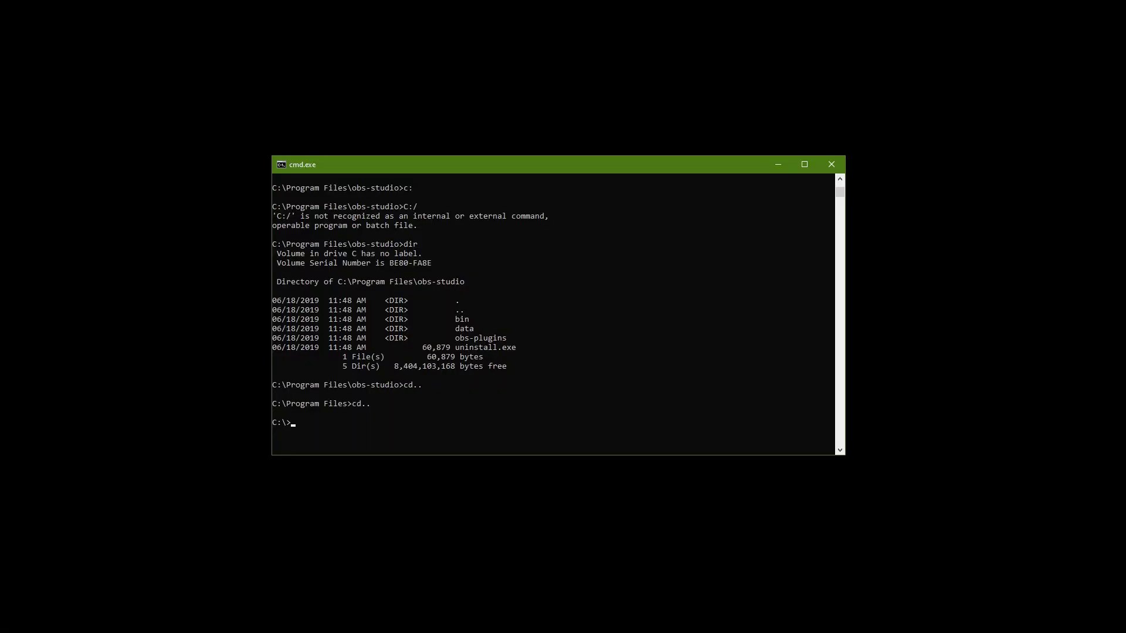
# Launch Chrome with 'start chrome' from the C:\ prompt, then close the Chrome window.
pyautogui.scroll(-8, 545, 372)
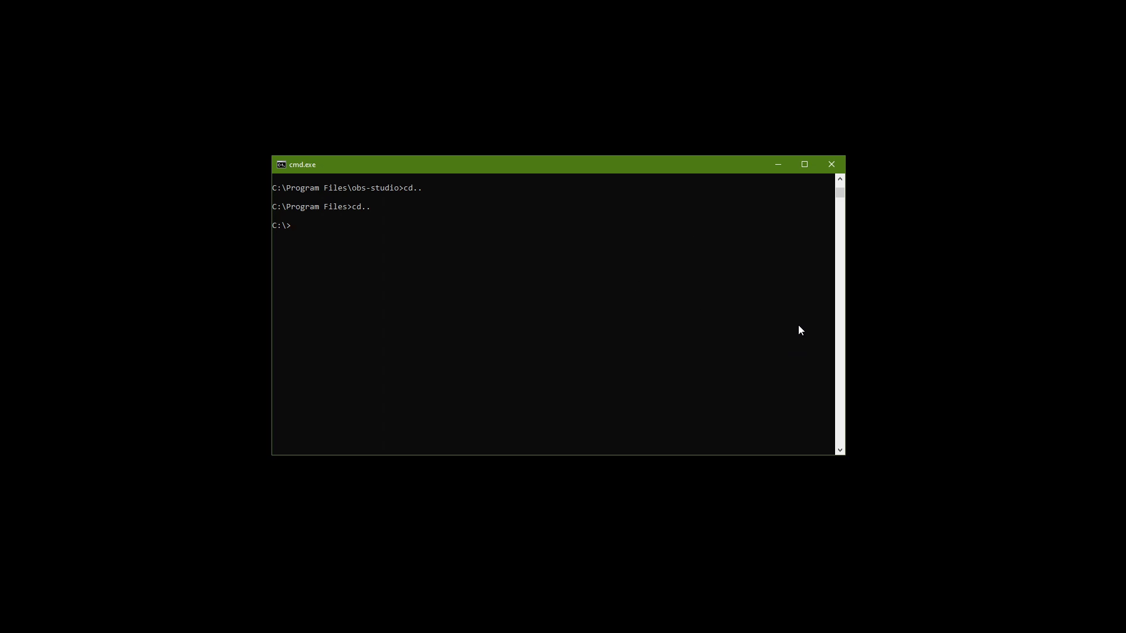
pyautogui.write('start chomre')
pyautogui.press('BackSpace')
pyautogui.press('BackSpace')
pyautogui.press('BackSpace')
pyautogui.press('BackSpace')
pyautogui.write('rome')
pyautogui.press('Return')
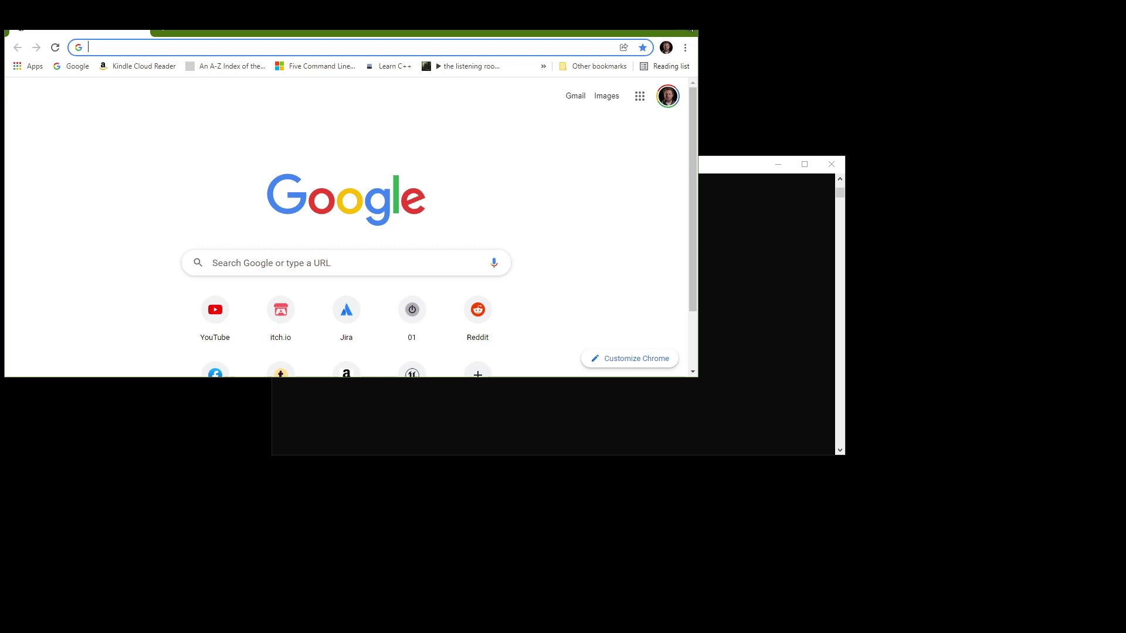
pyautogui.click(684, 31)
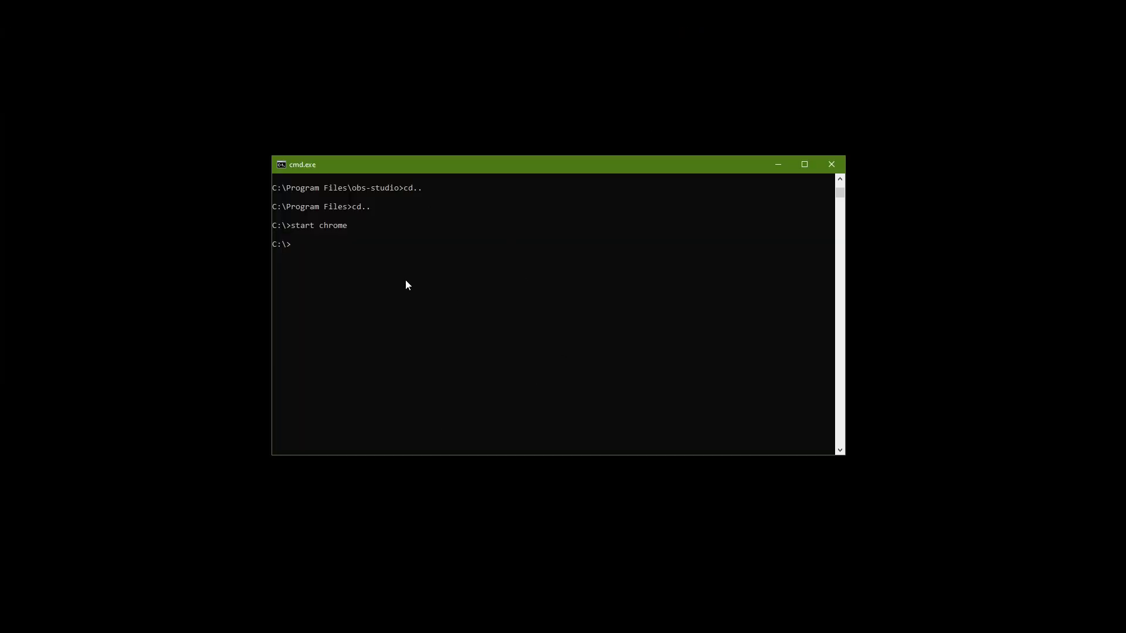
# List the C:\ drive contents with dir, then enter the 'start explorer' command.
pyautogui.write('dir')
pyautogui.press('Return')
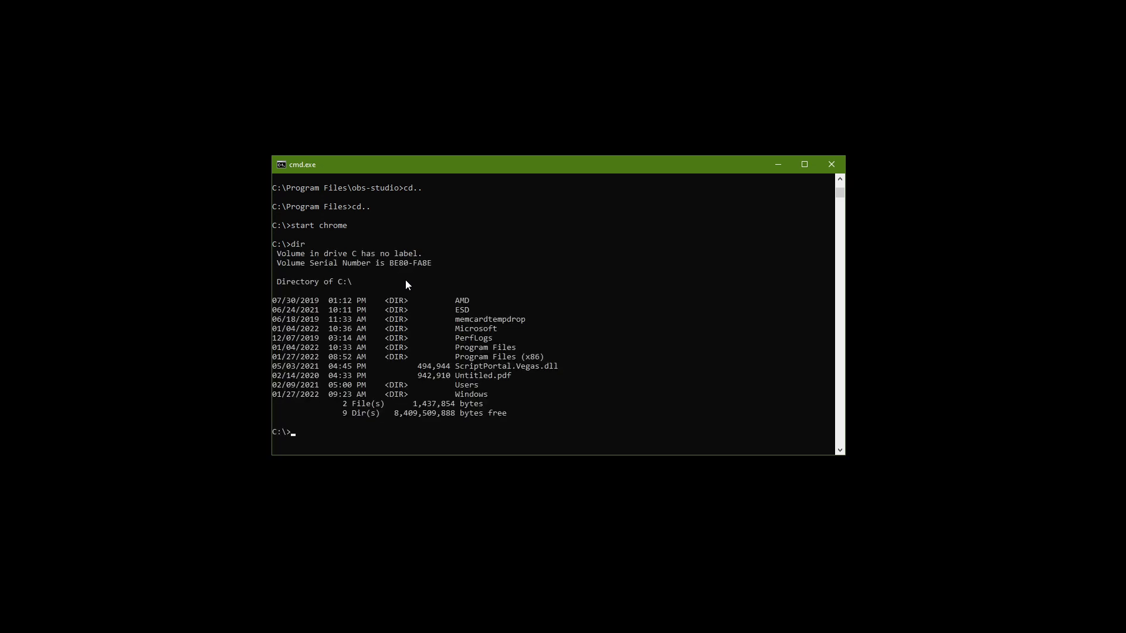
pyautogui.scroll(-2, 525, 367)
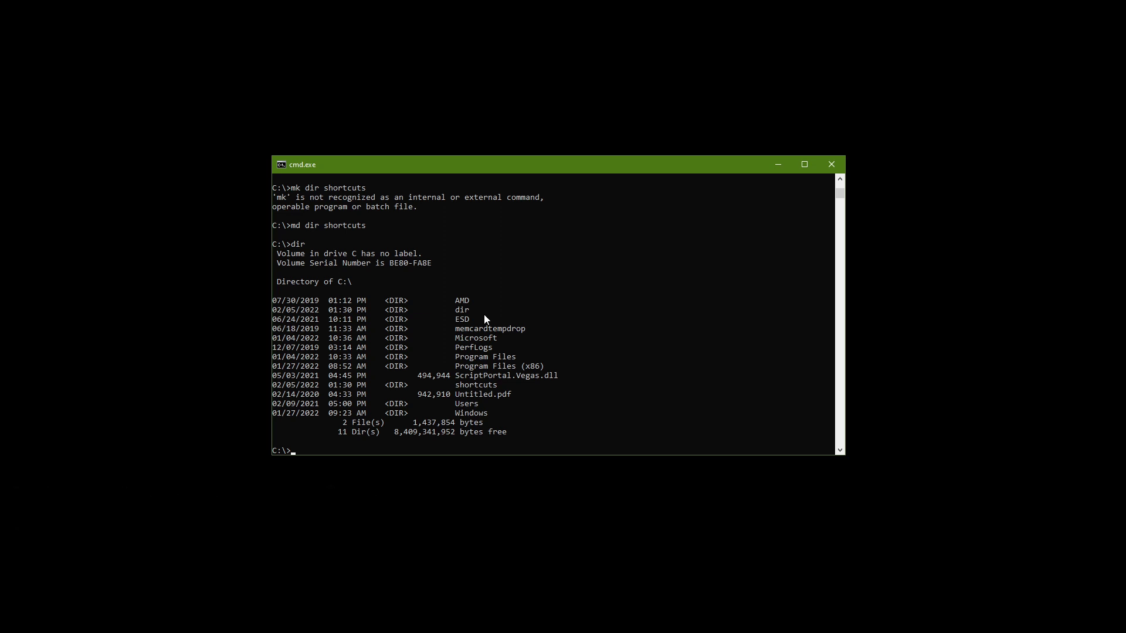
pyautogui.write('start explorer')
# Open File Explorer and browse into the empty C:\shortcuts folder.
pyautogui.press('Return')
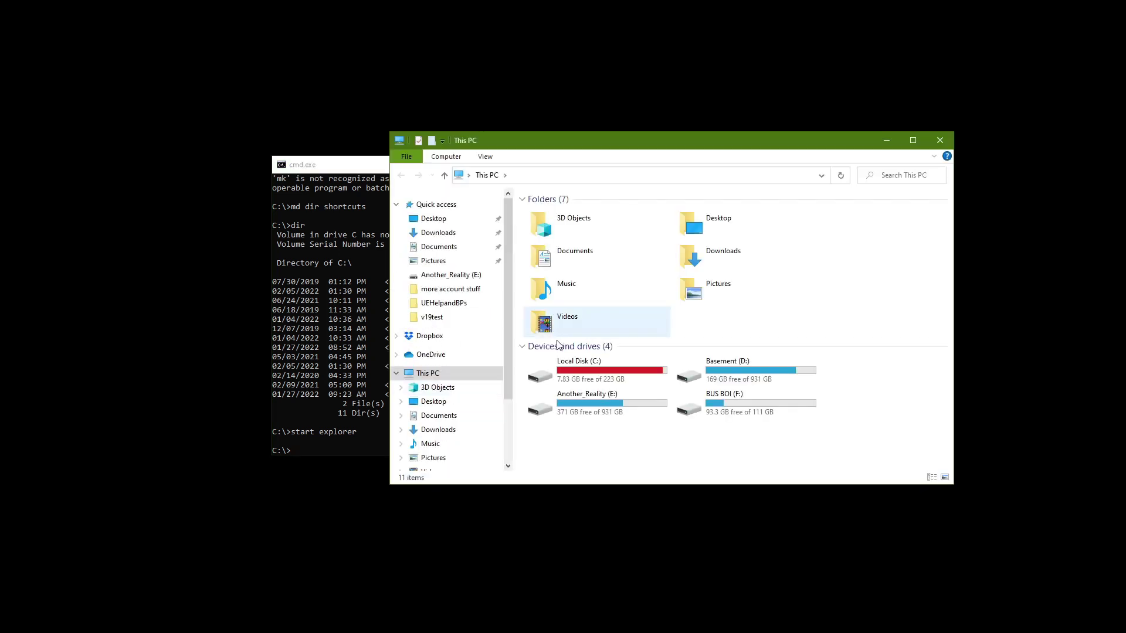
pyautogui.doubleClick(611, 377)
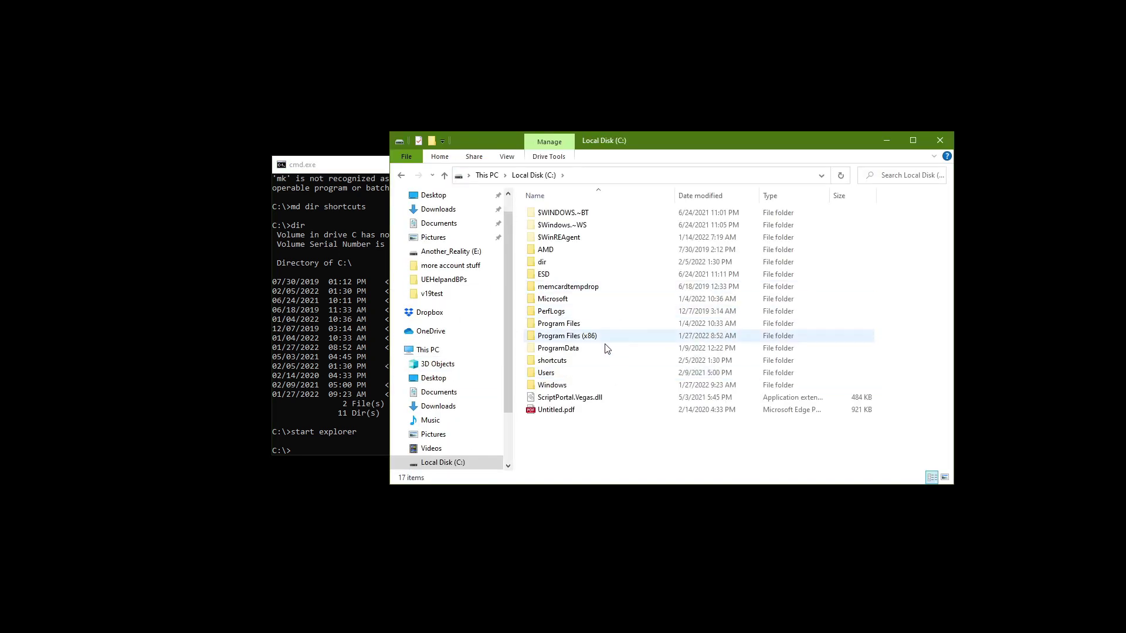
pyautogui.doubleClick(573, 363)
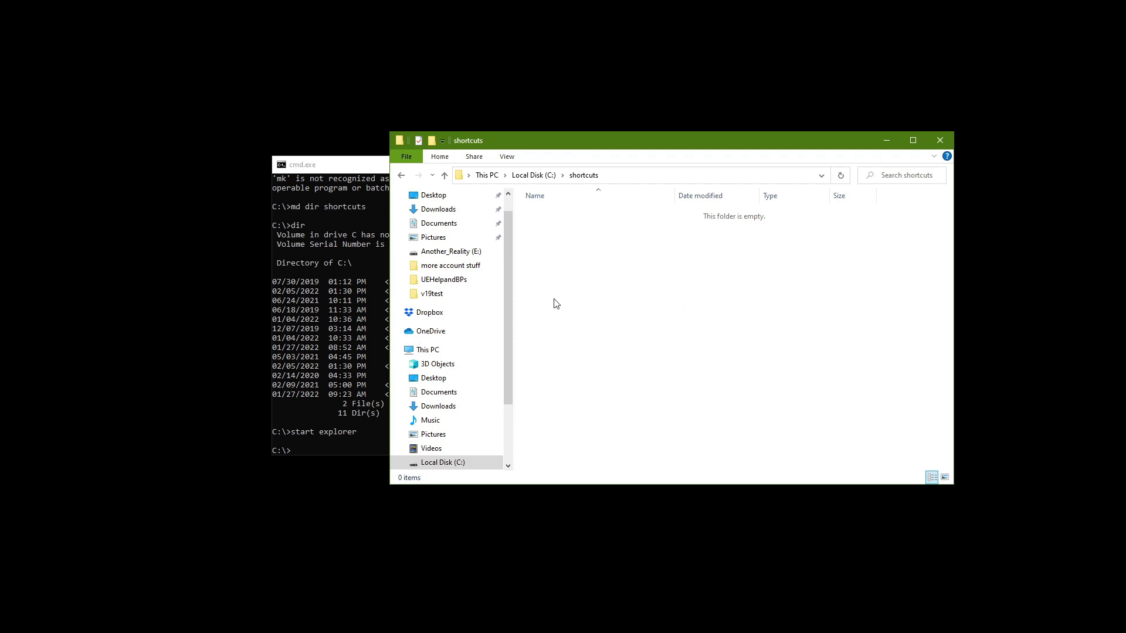
# Confirm in the console that 'obs start' fails as an unrecognized command.
pyautogui.click(372, 166)
pyautogui.write('obvs')
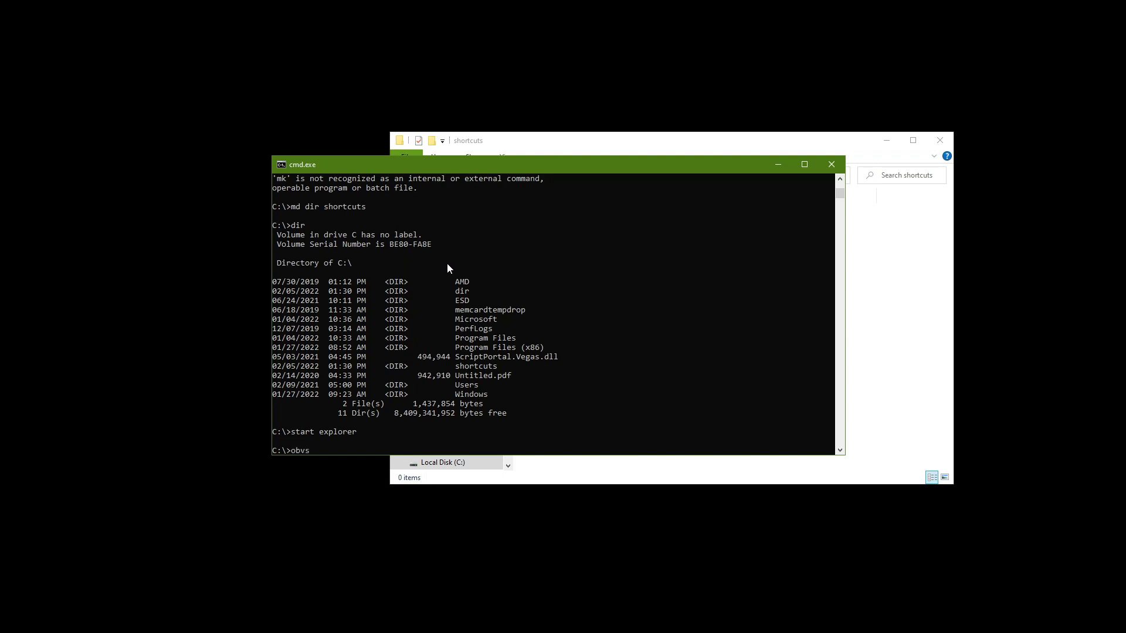
pyautogui.press('BackSpace')
pyautogui.write('s start')
pyautogui.press('Return')
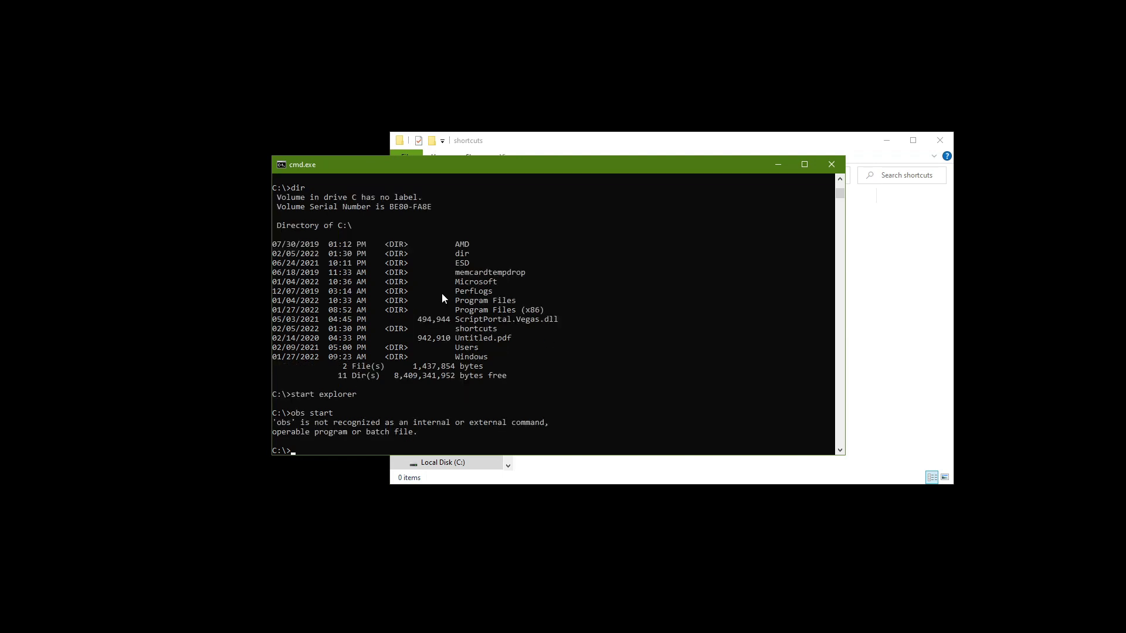
pyautogui.scroll(2, 413, 352)
pyautogui.scroll(-2, 445, 360)
pyautogui.click(539, 151)
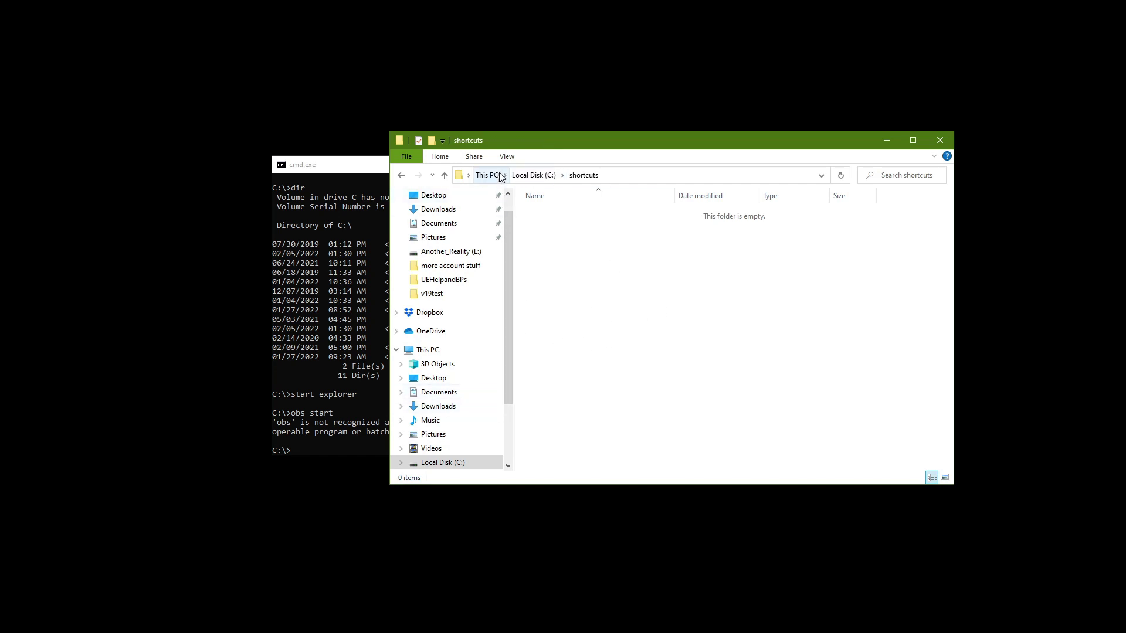
# Locate obs64.exe in C:\Program Files\obs-studio\bin\64bit.
pyautogui.click(531, 176)
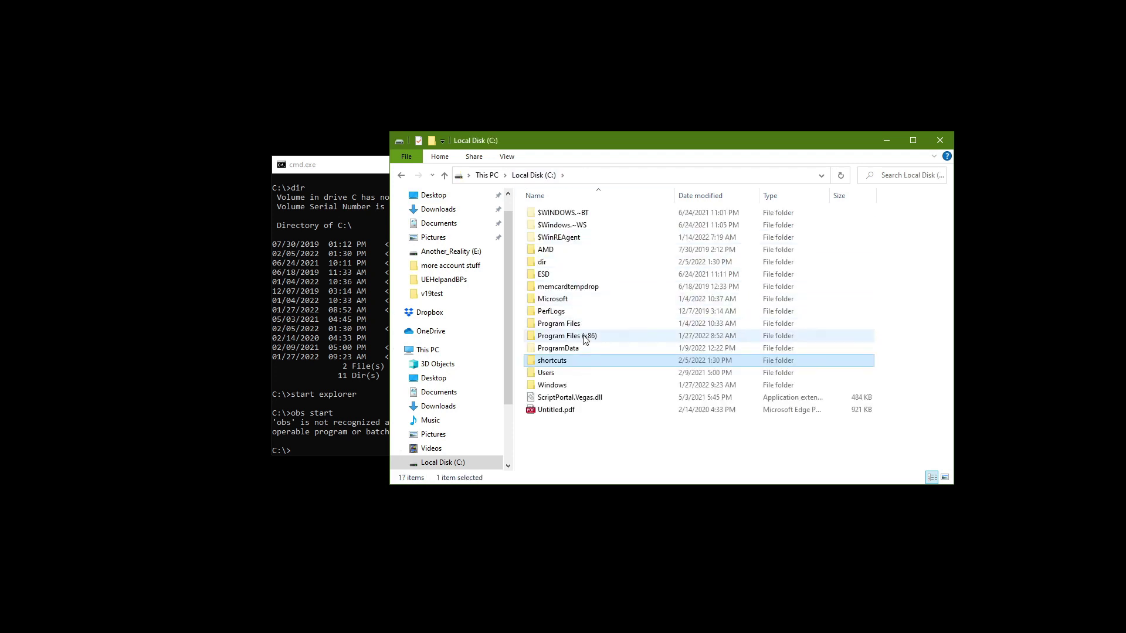
pyautogui.doubleClick(590, 324)
pyautogui.scroll(-9, 583, 354)
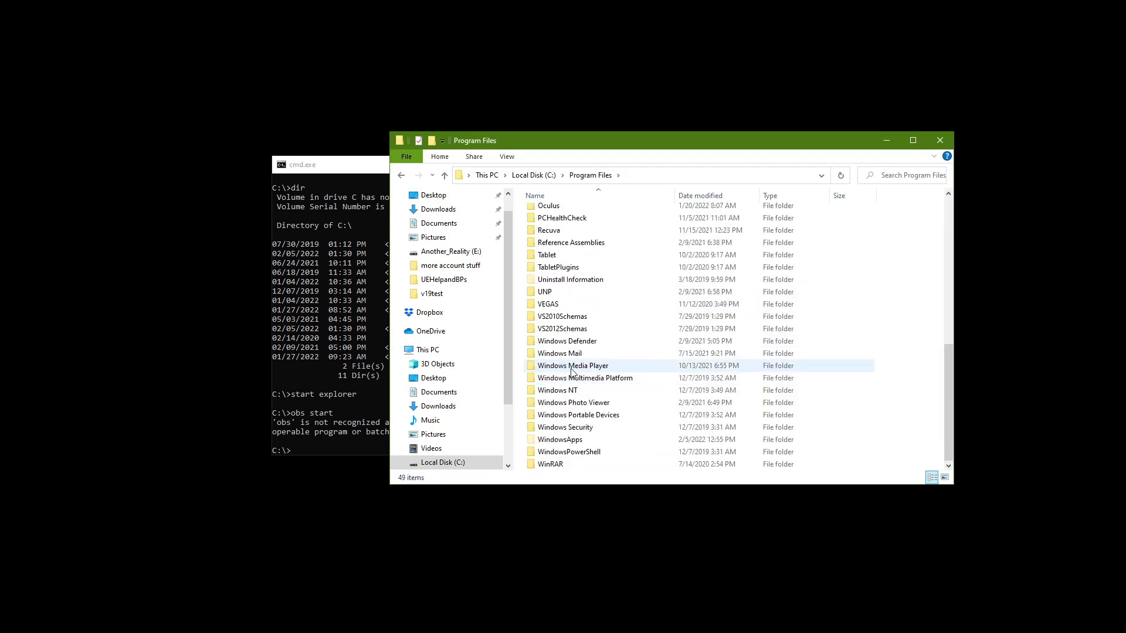
pyautogui.scroll(2, 560, 247)
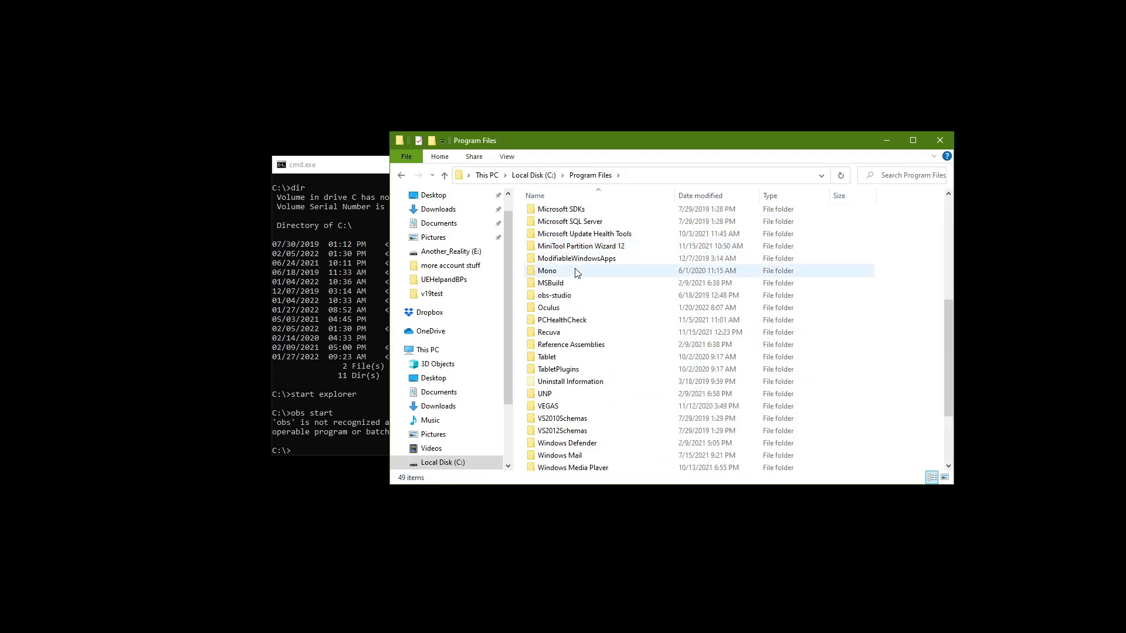
pyautogui.doubleClick(575, 301)
pyautogui.doubleClick(563, 215)
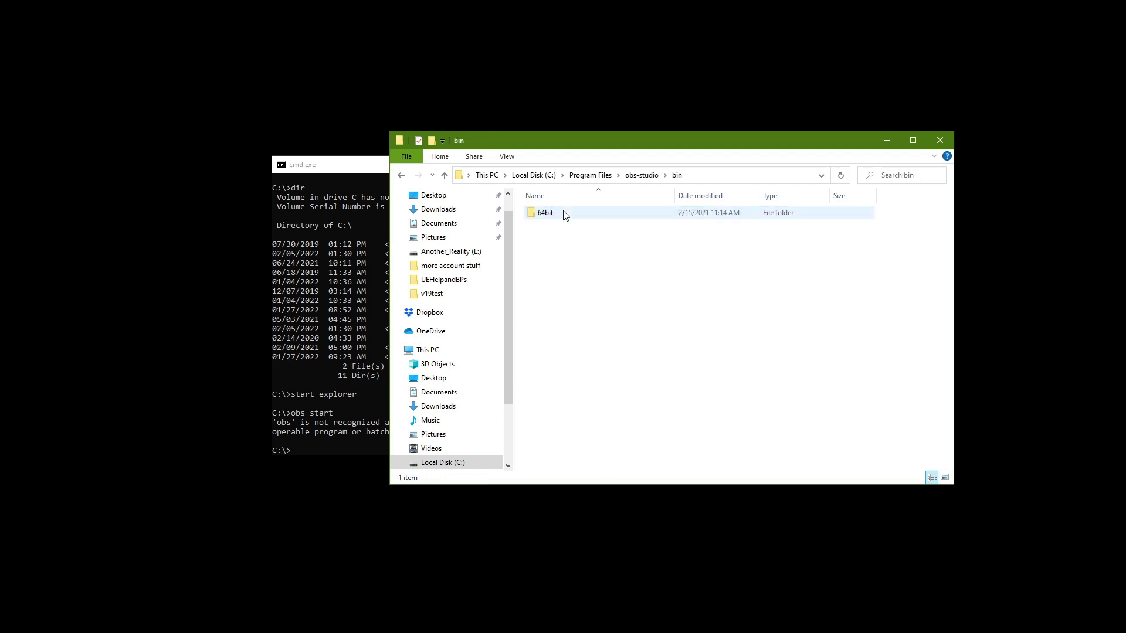
pyautogui.doubleClick(564, 215)
pyautogui.scroll(-9, 564, 217)
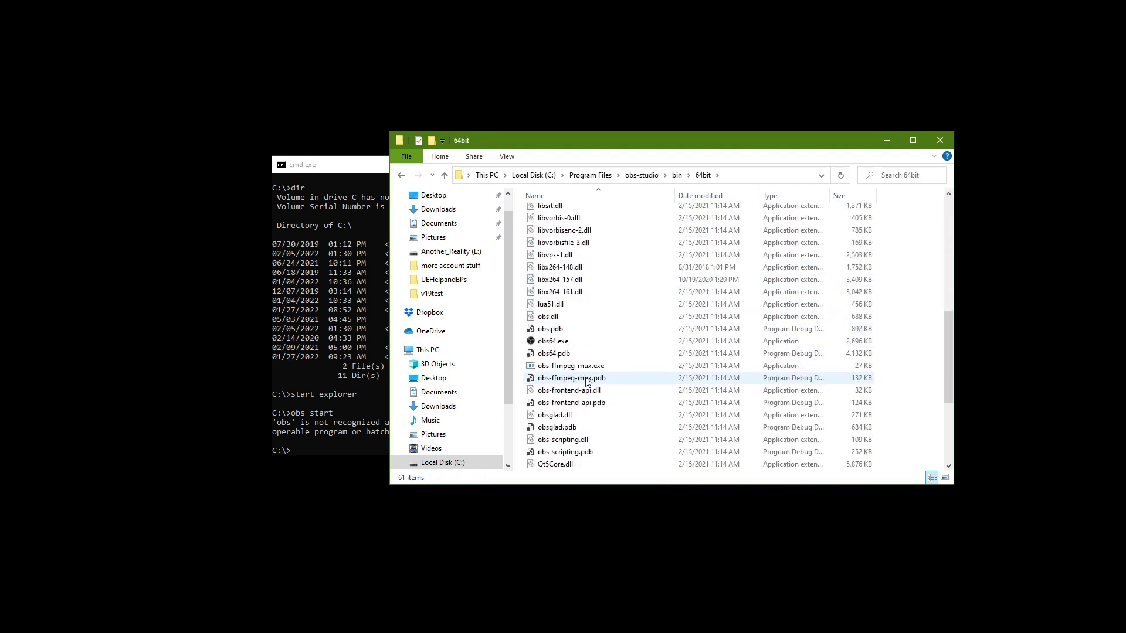
pyautogui.click(580, 297)
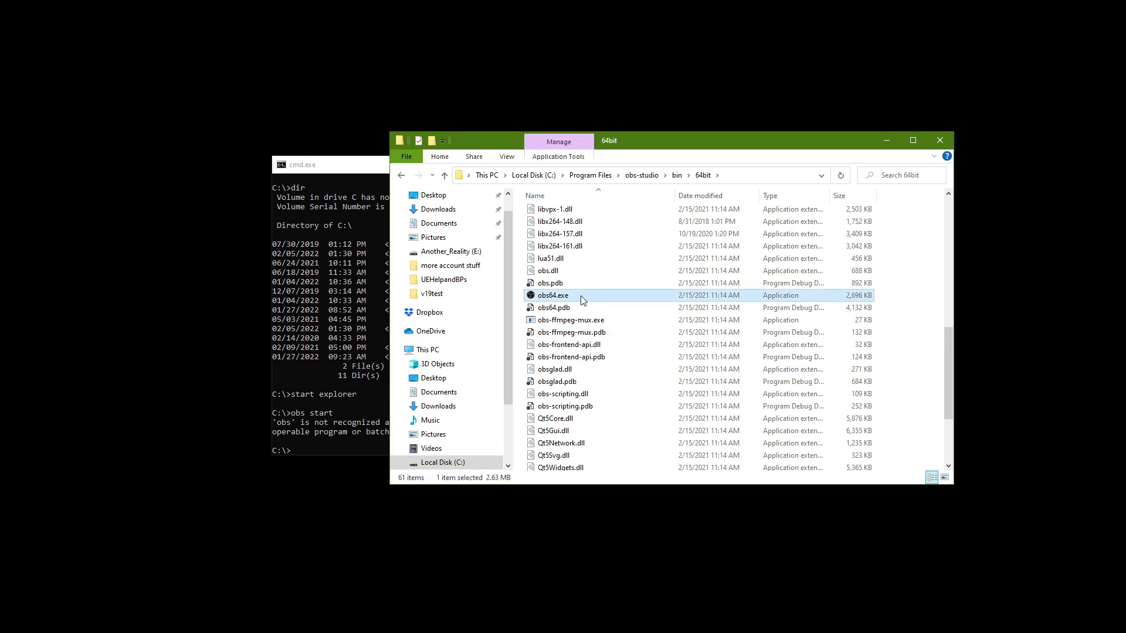
# Copy the 64bit folder's full path and return to Local Disk (C:).
pyautogui.click(579, 176)
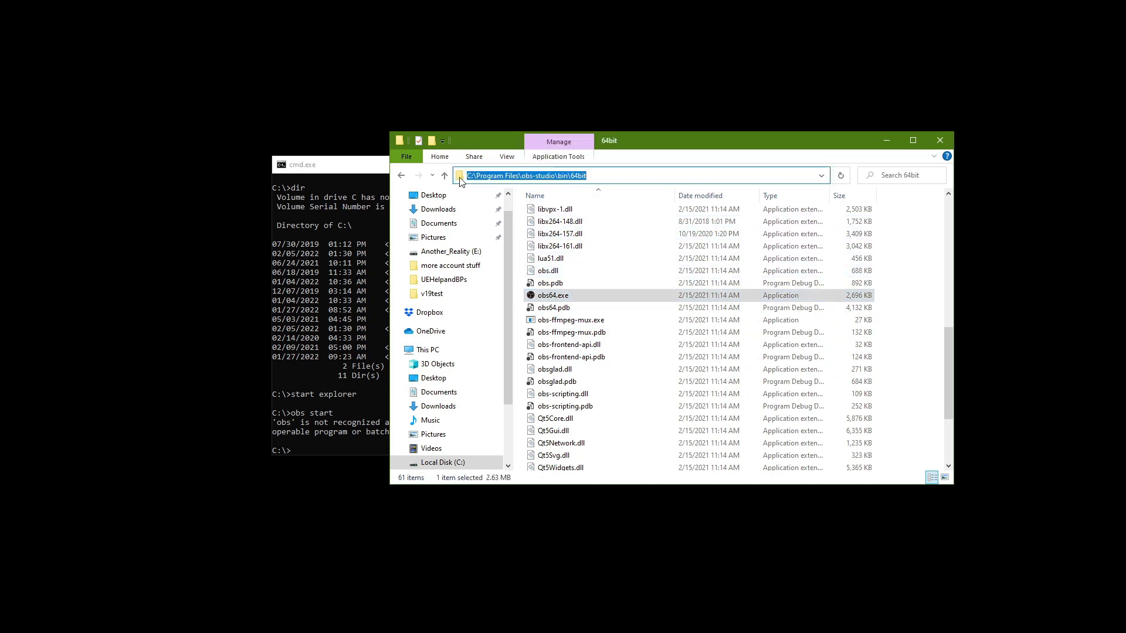
pyautogui.rightClick(583, 300)
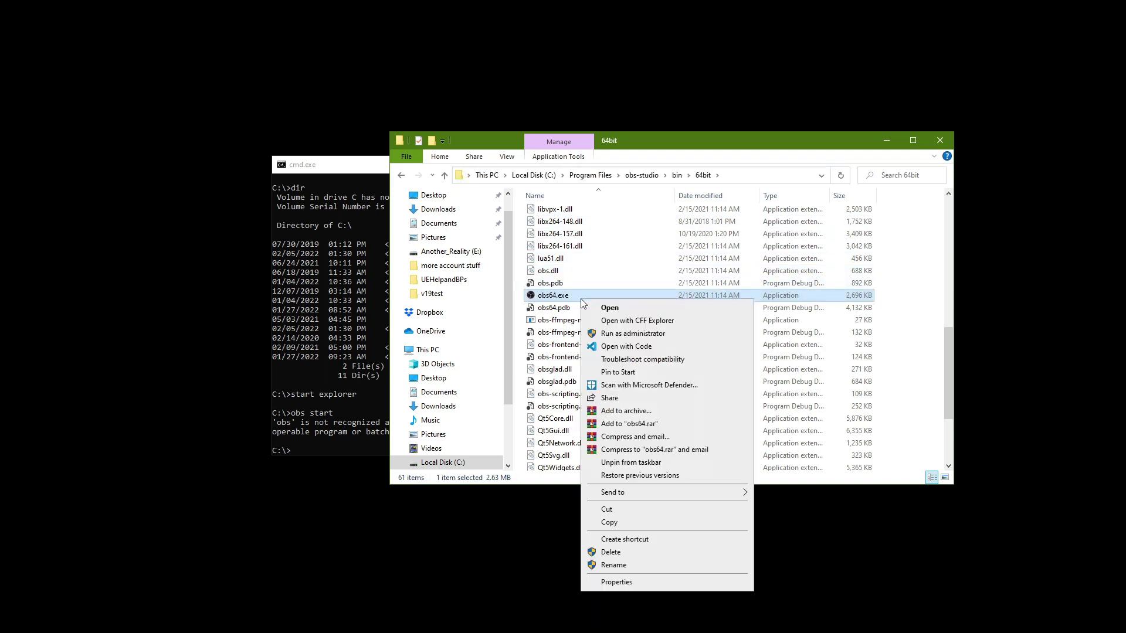
pyautogui.click(478, 176)
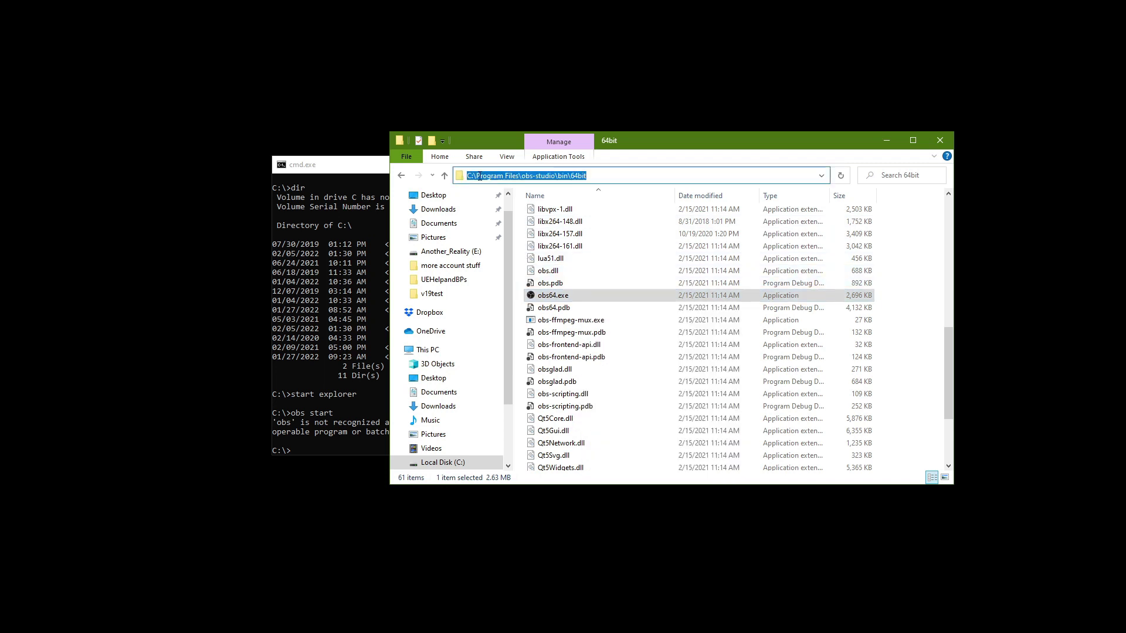
pyautogui.rightClick(543, 179)
pyautogui.click(566, 219)
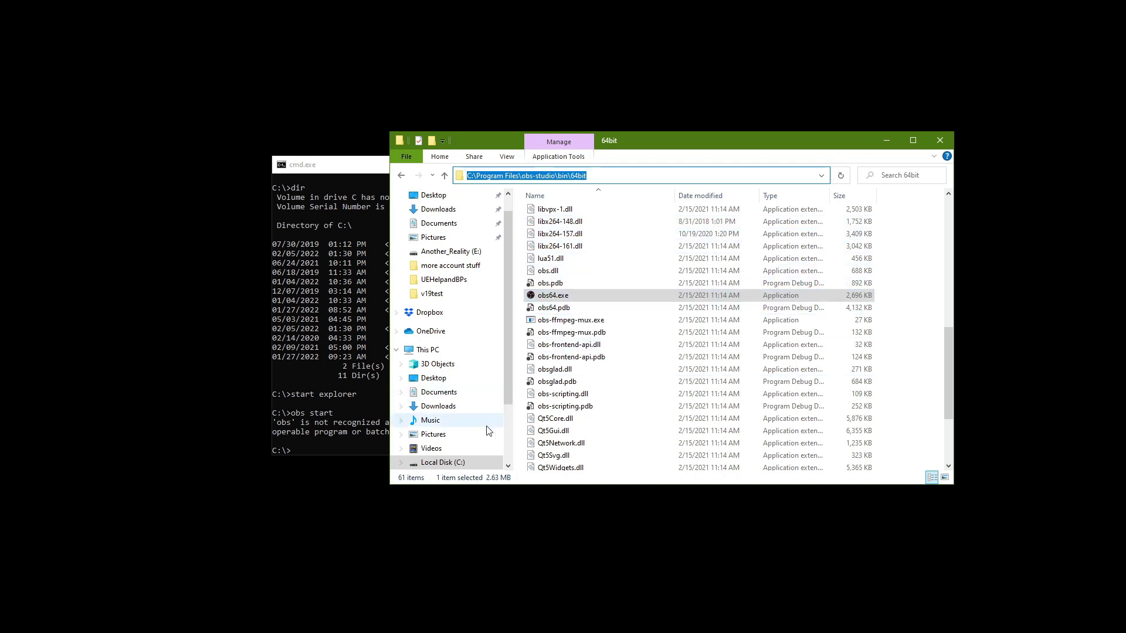
pyautogui.click(473, 462)
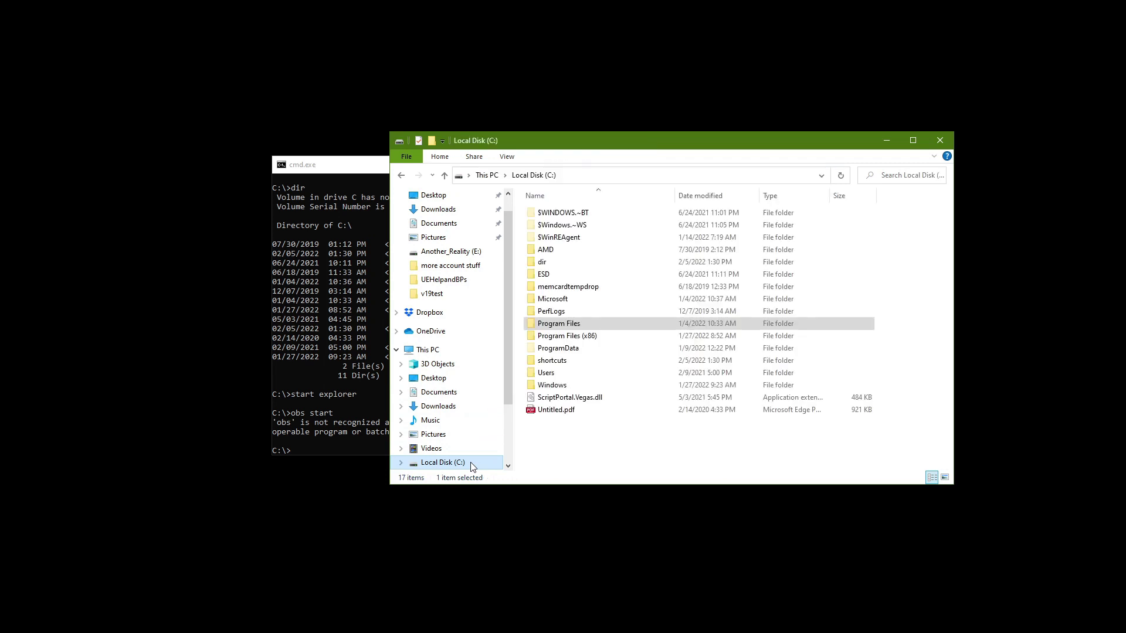
# In C:\shortcuts, start a new shortcut using the pasted 64bit path plus \obs.
pyautogui.doubleClick(562, 366)
pyautogui.rightClick(564, 311)
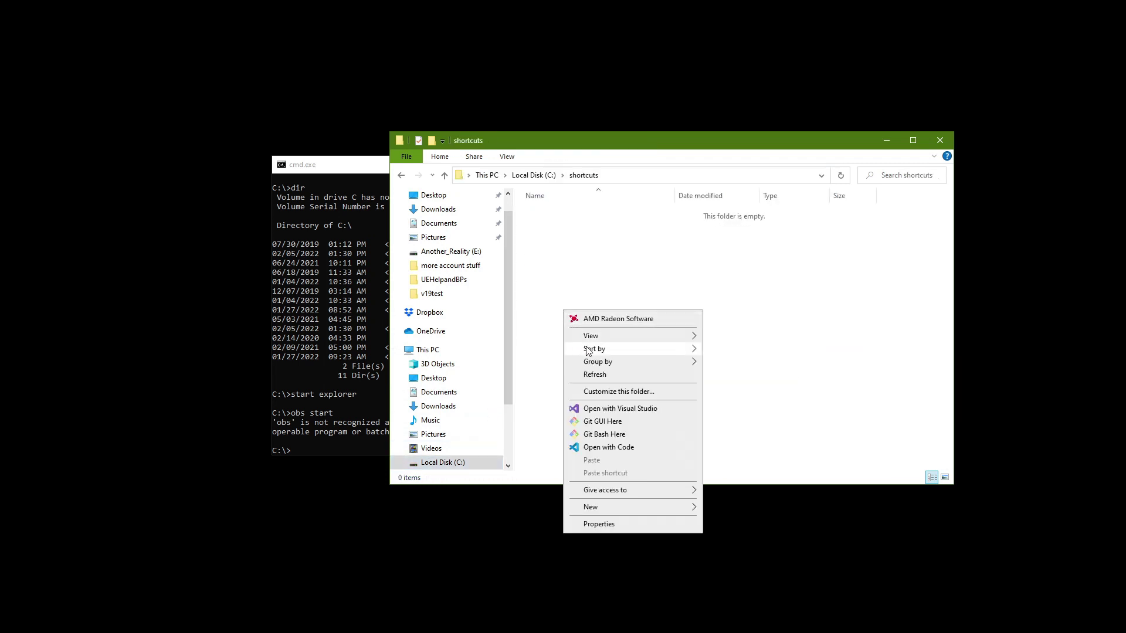
pyautogui.moveTo(630, 503)
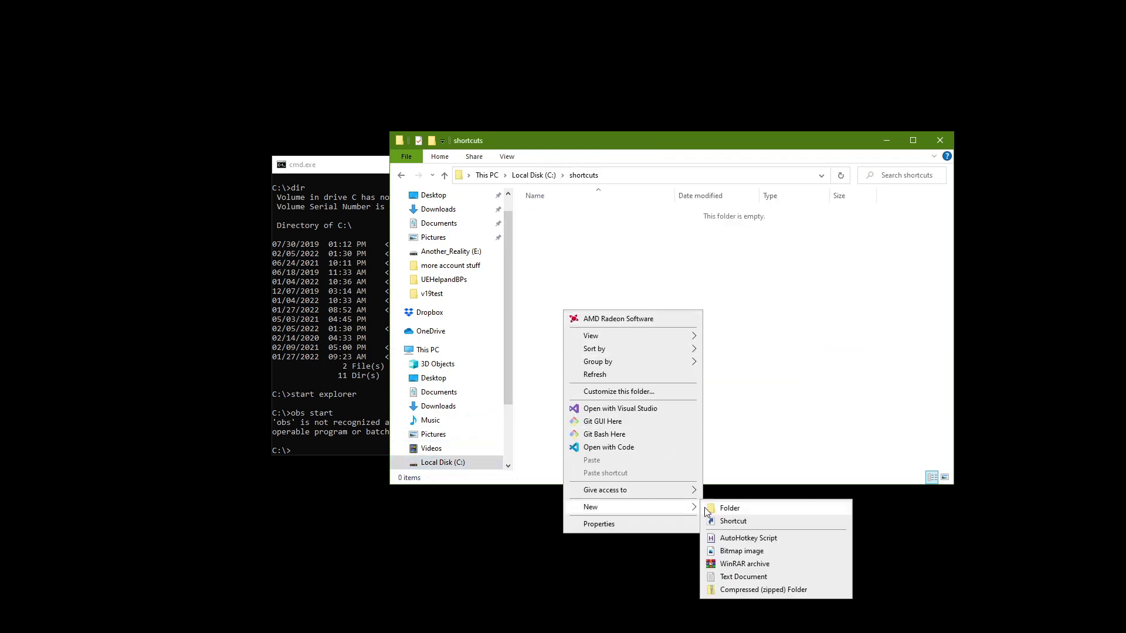
pyautogui.click(746, 524)
pyautogui.hotkey('ctrl', 'v')
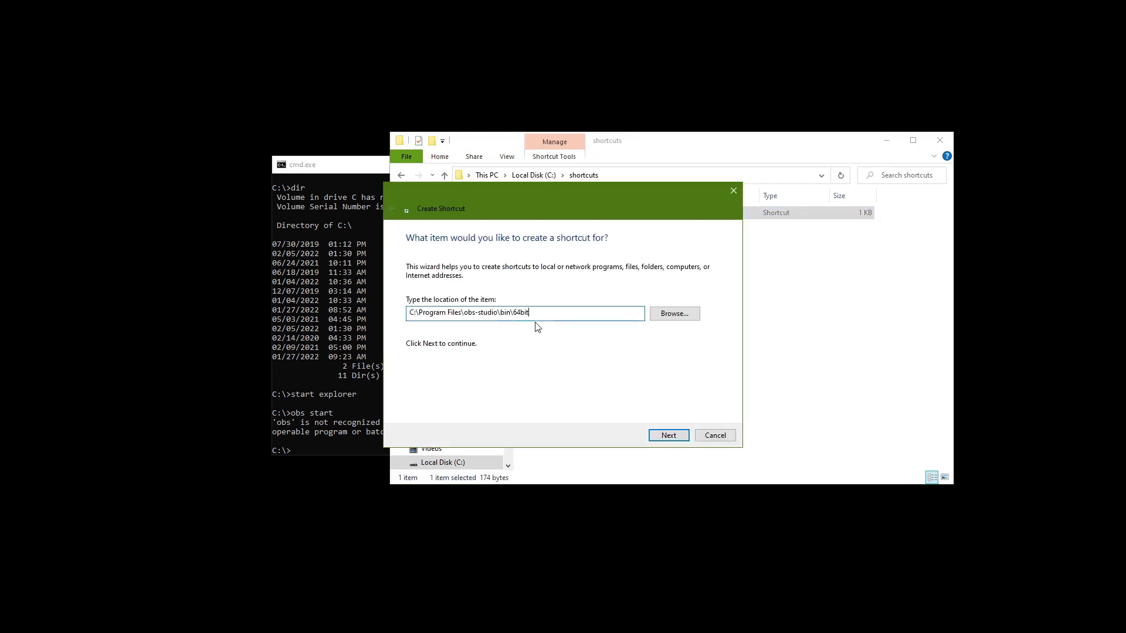
pyautogui.write('\\obs')
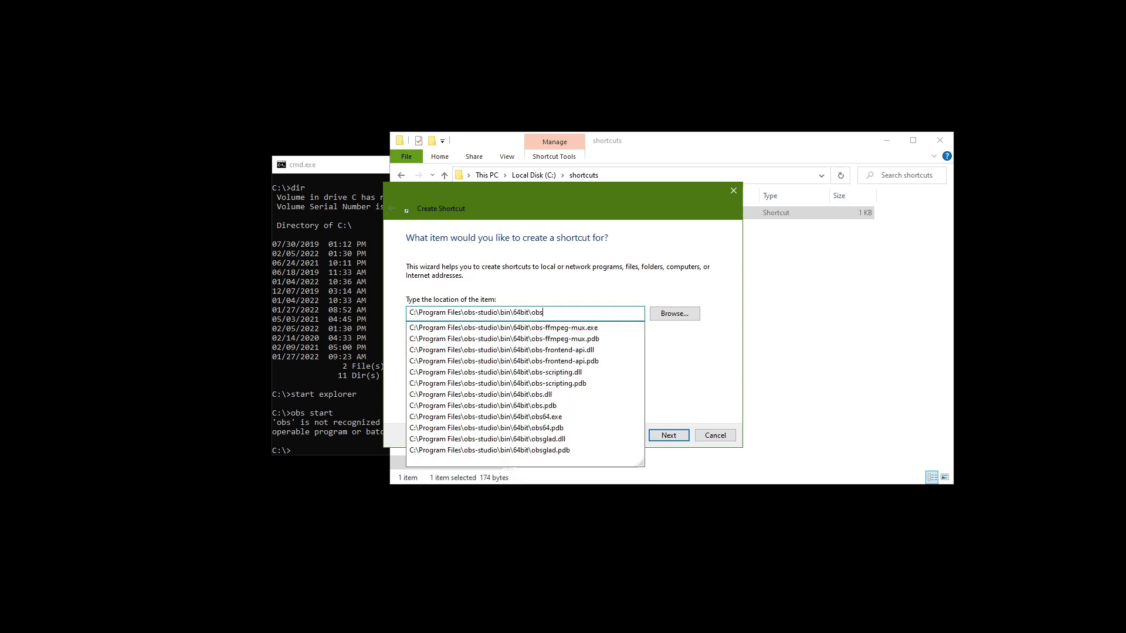
# Target obs64.exe and name the shortcut OBS.
pyautogui.click(540, 416)
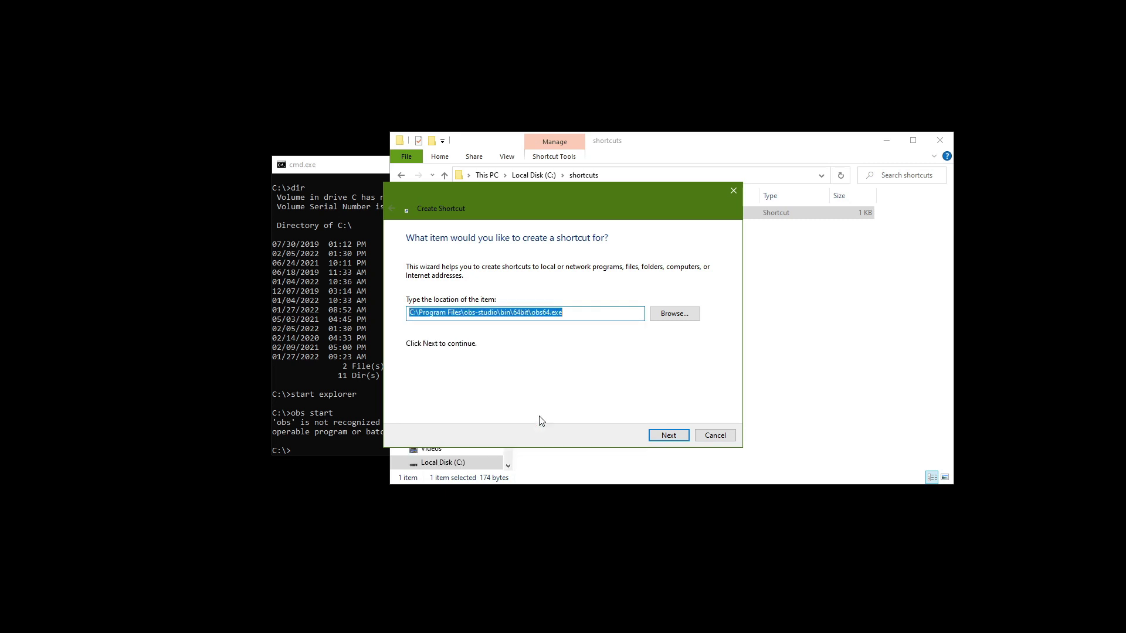
pyautogui.click(664, 435)
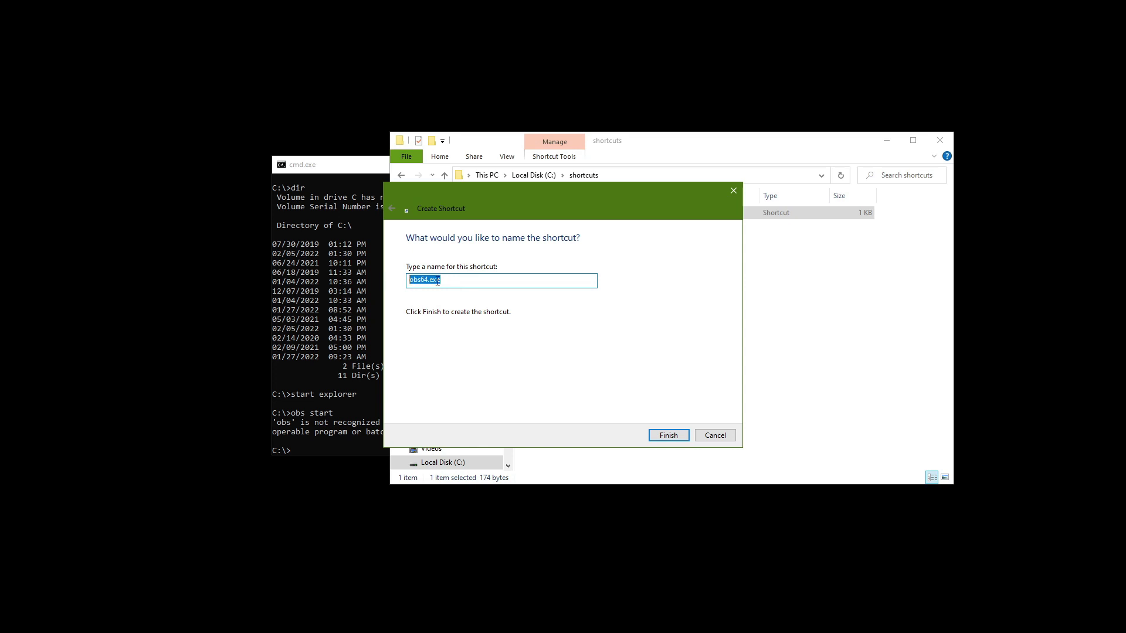
pyautogui.write('OBS')
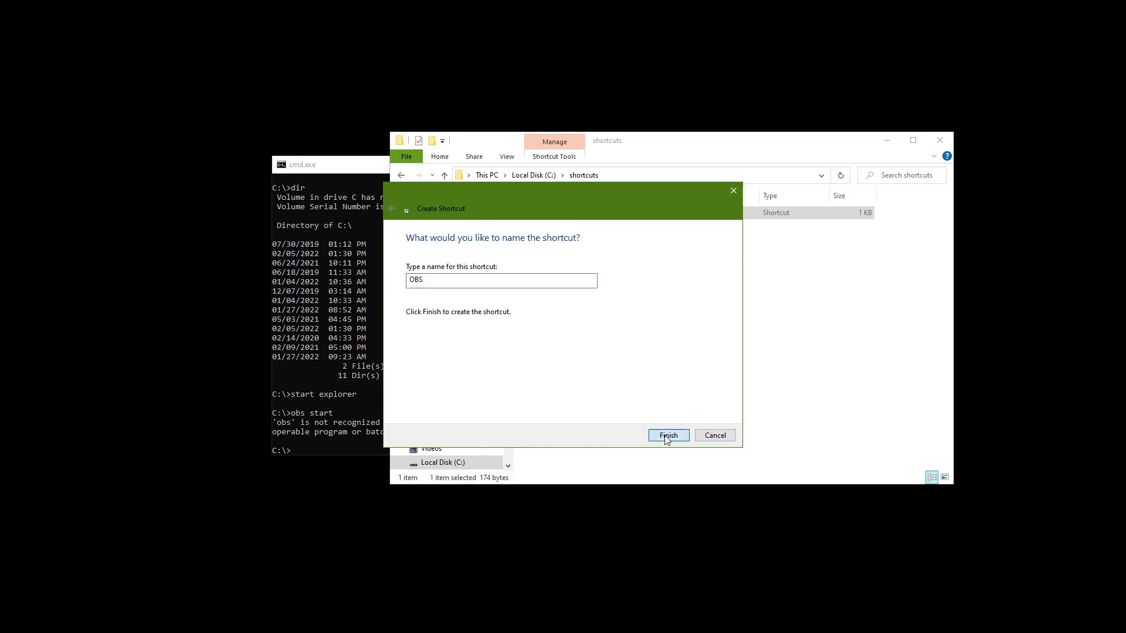
pyautogui.click(667, 436)
pyautogui.click(560, 245)
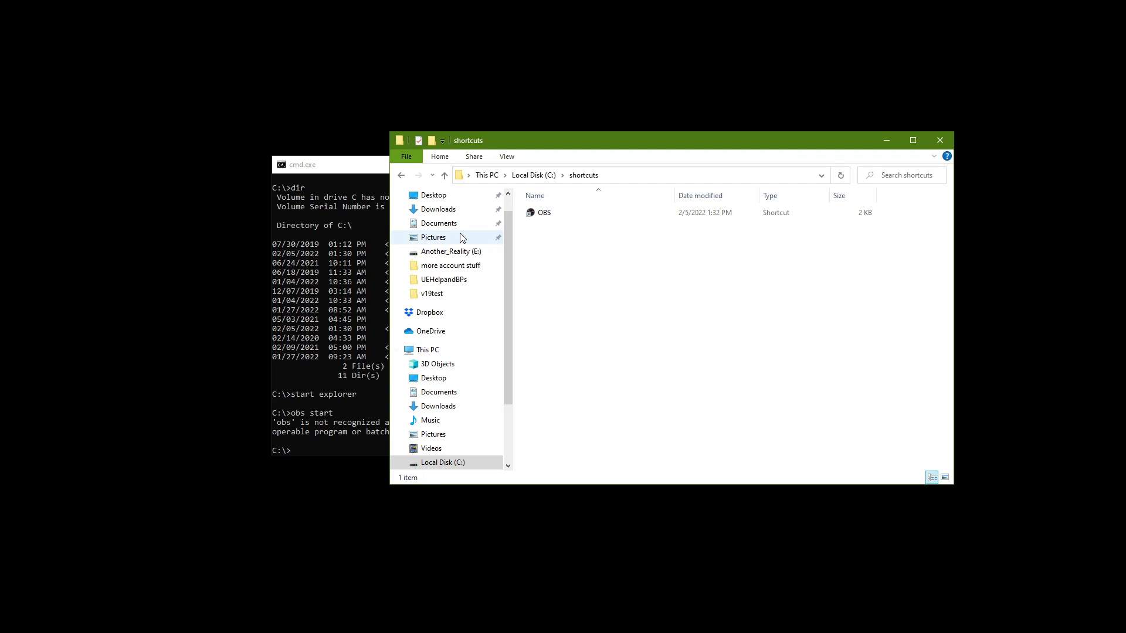
pyautogui.click(370, 174)
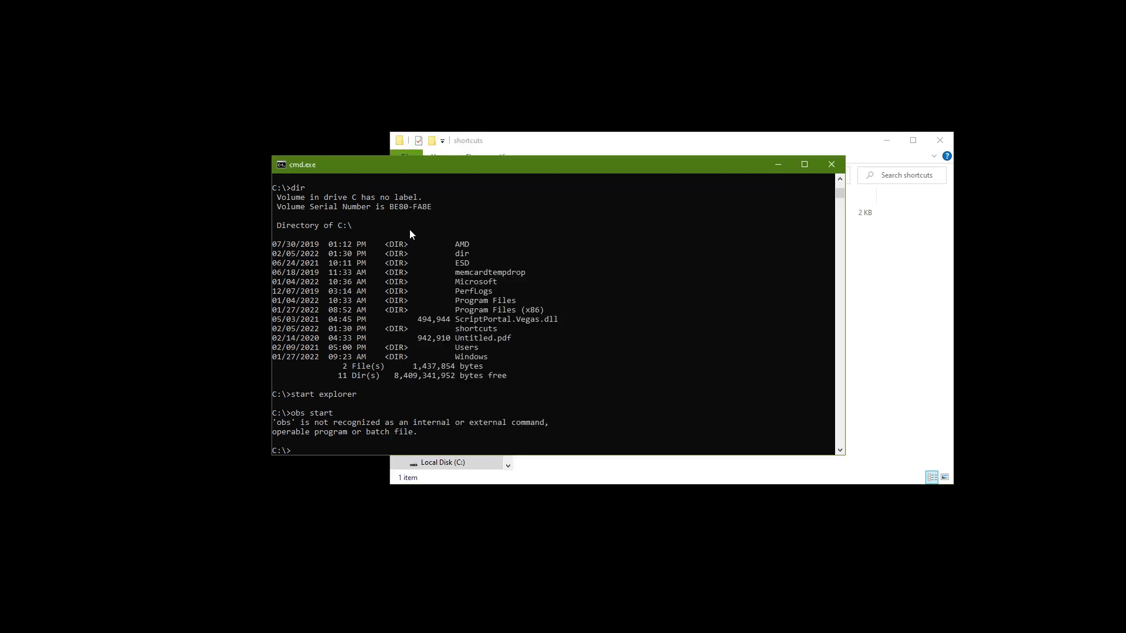
# From C:\shortcuts, run OBS.lnk and cancel the OBS already-running warning.
pyautogui.write('cd shortcuts')
pyautogui.press('Return')
pyautogui.write('di')
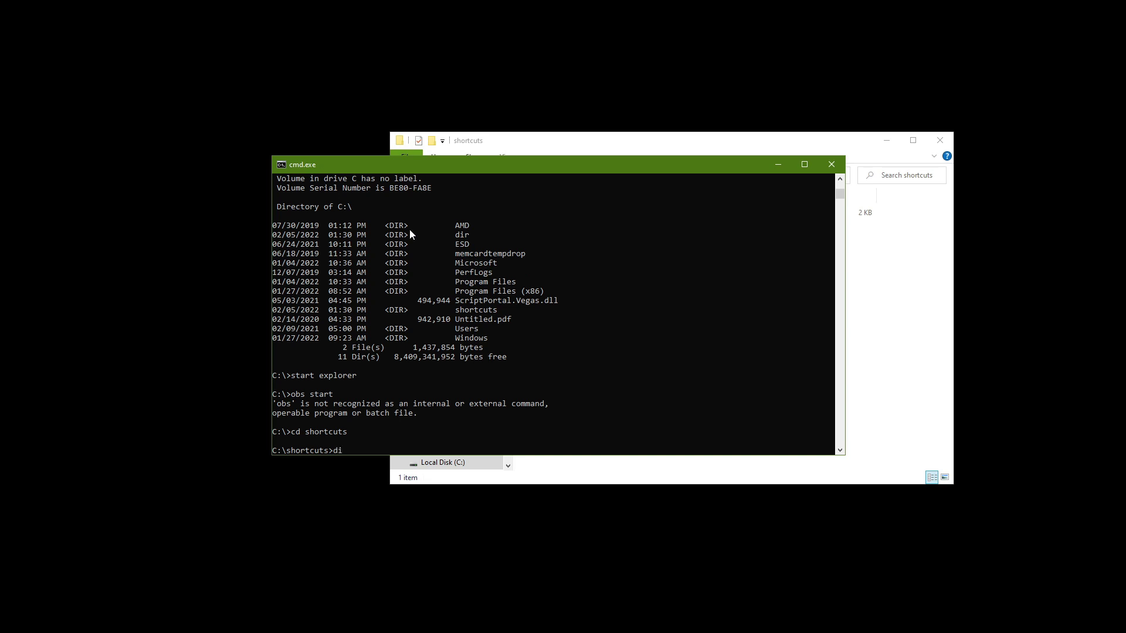
pyautogui.press('BackSpace')
pyautogui.press('BackSpace')
pyautogui.write('OBS.lnk')
pyautogui.press('Return')
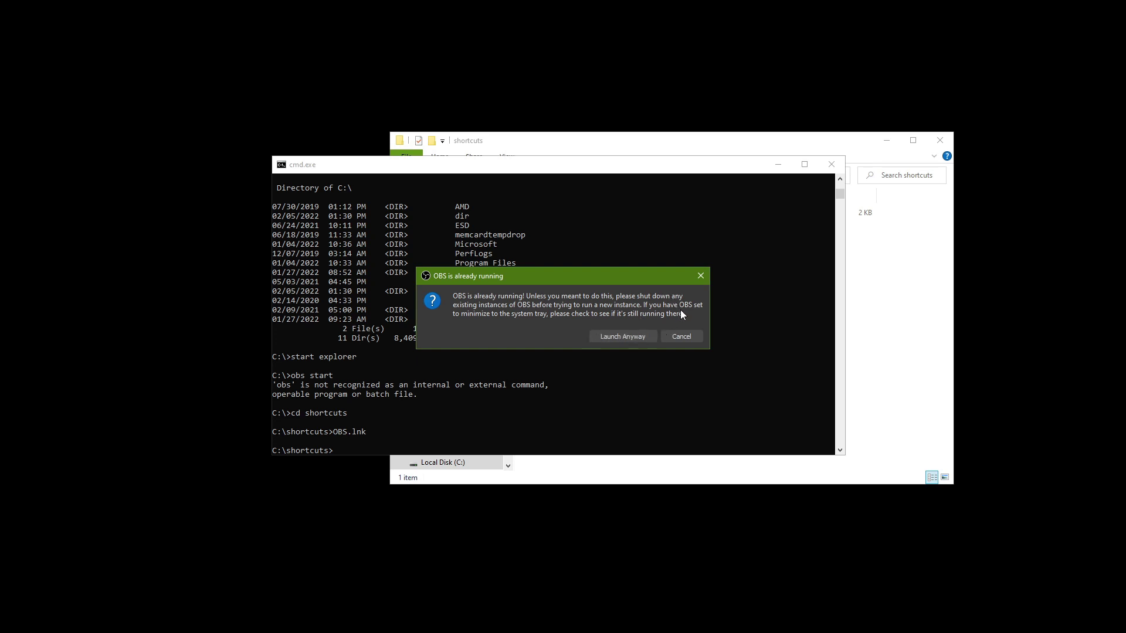
pyautogui.click(682, 334)
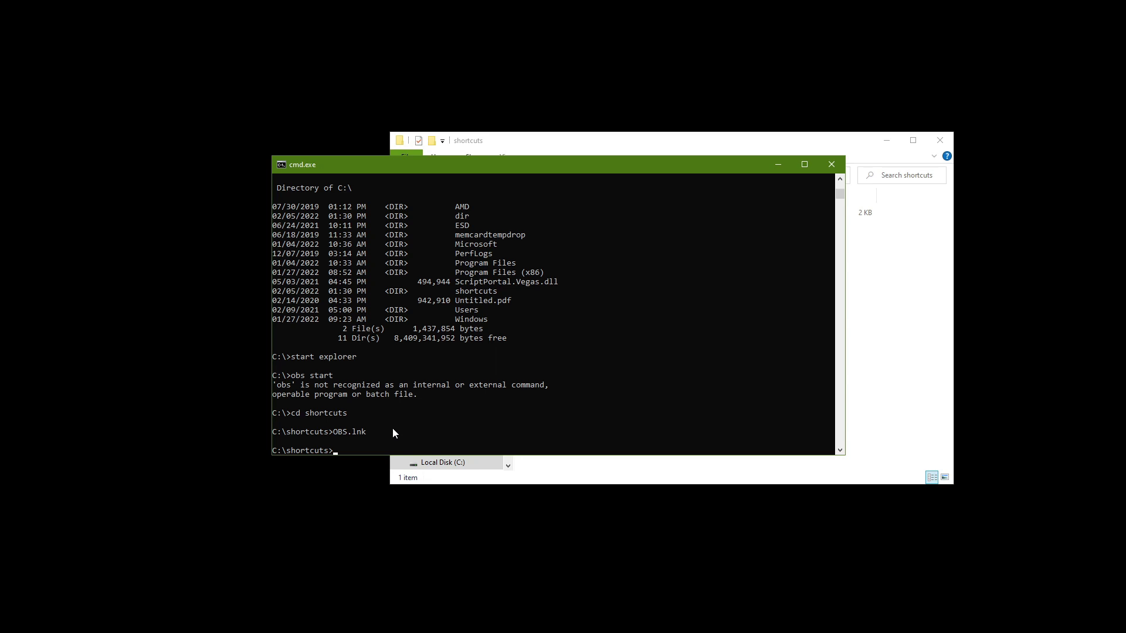
# Open Chrome with 'start chrome' and move its window down and right.
pyautogui.write('start chrome')
pyautogui.press('Return')
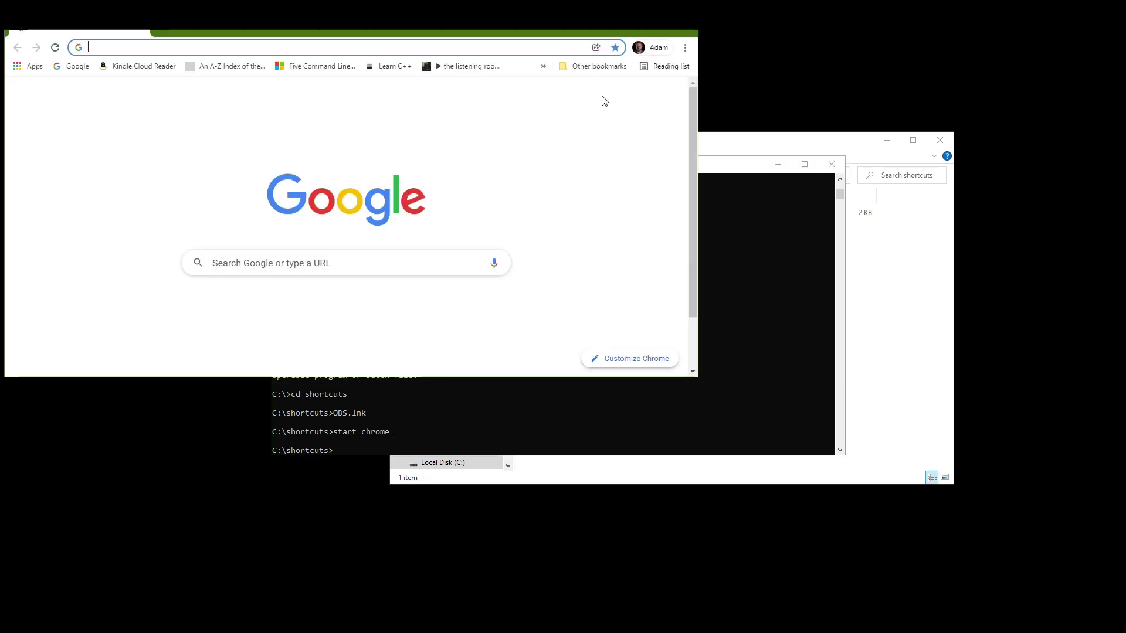
pyautogui.moveTo(460, 31); pyautogui.dragTo(573, 74)
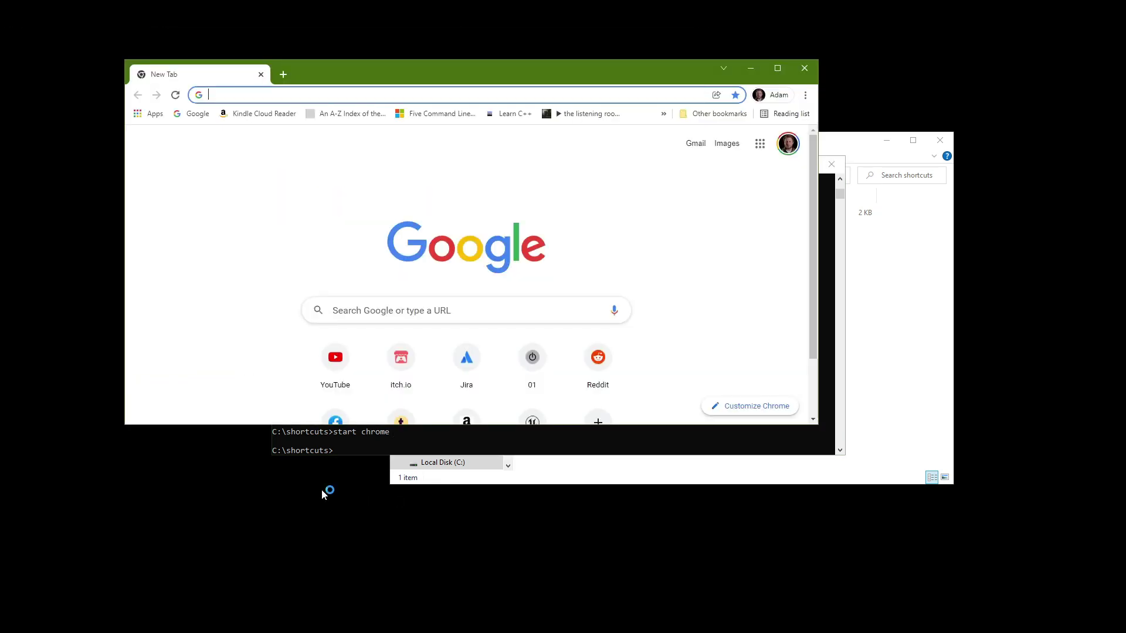